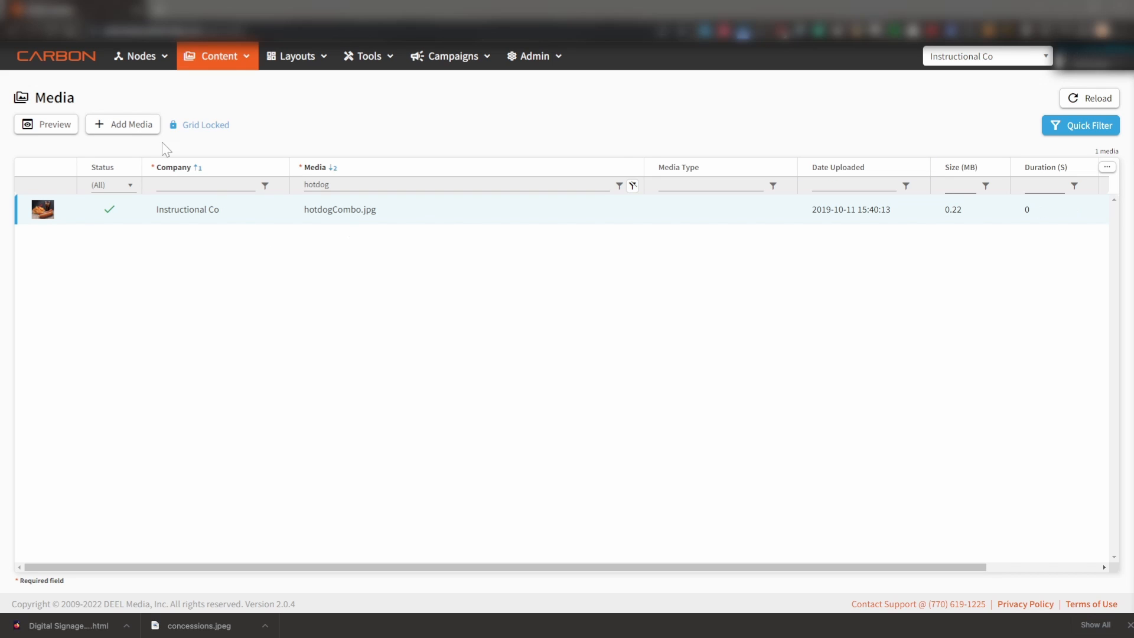
- Preview the hotdogCombo.jpg media file and check its width and height
{"action": "left_click", "coordinate": [58, 128]}
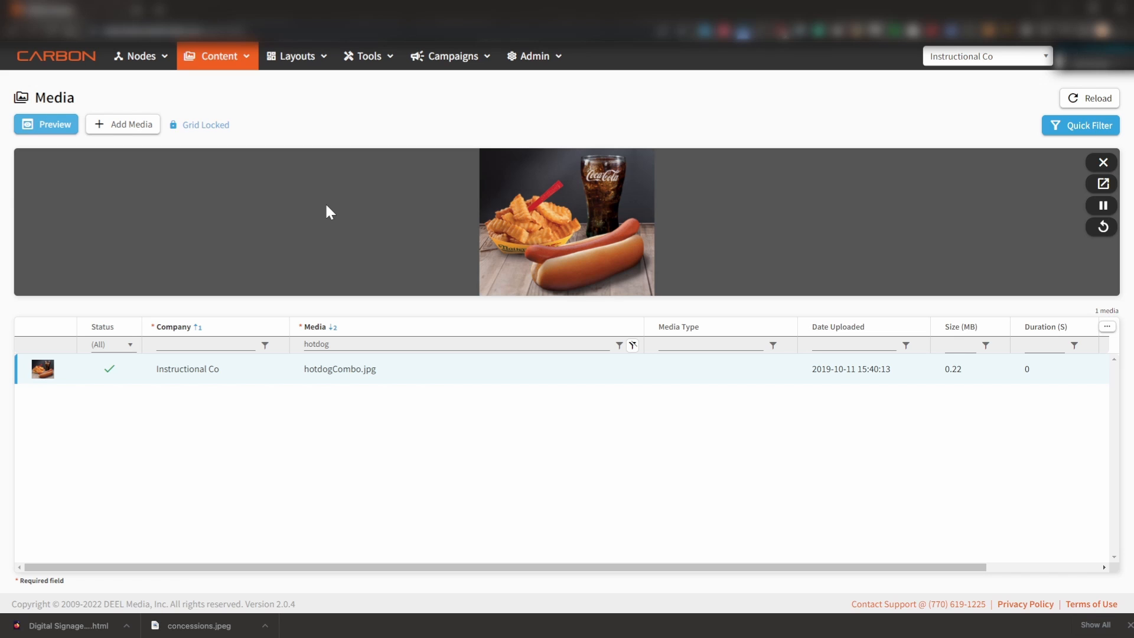
{"action": "left_click_drag", "start_coordinate": [602, 567], "coordinate": [827, 555]}
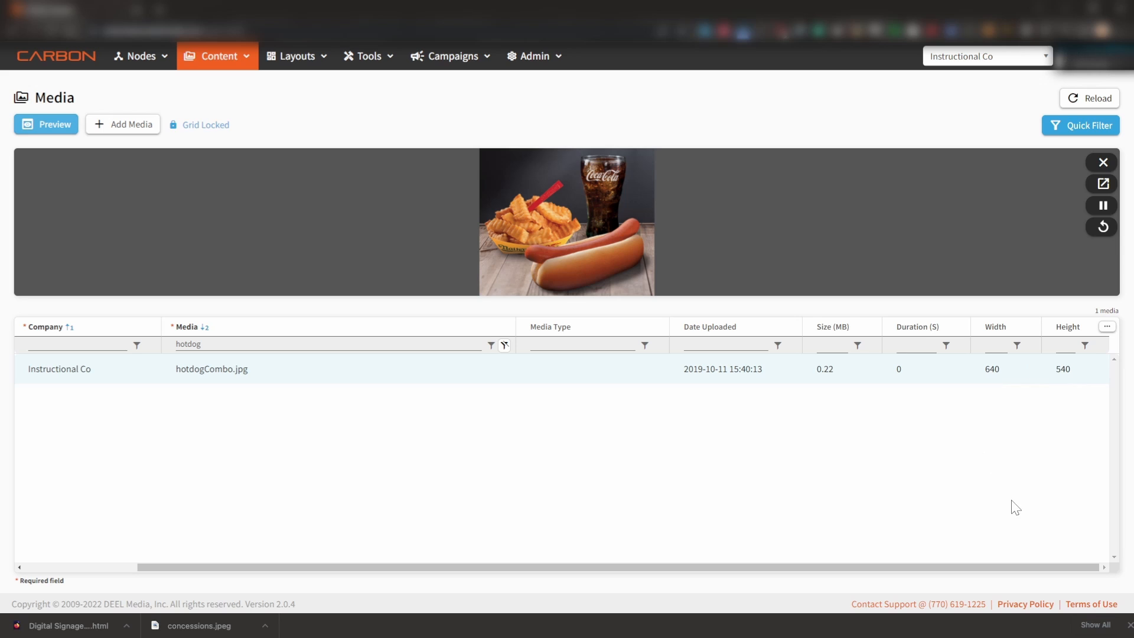
{"action": "left_click_drag", "start_coordinate": [674, 562], "coordinate": [372, 543]}
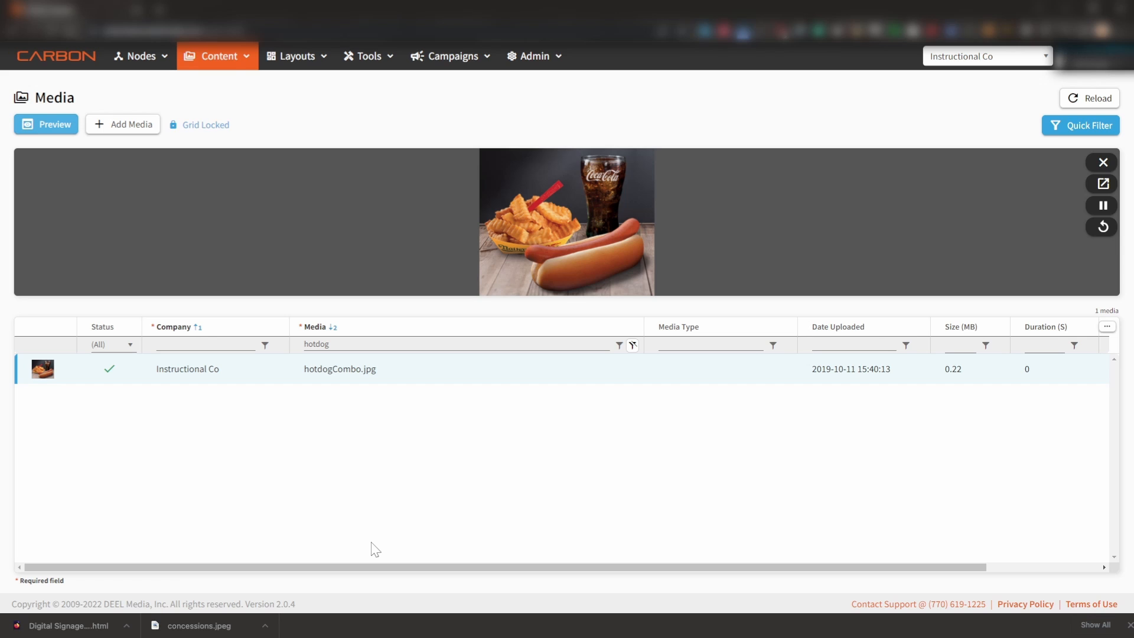
- Look up the hot dog combo item in the Text & Prices content
{"action": "left_click", "coordinate": [227, 57]}
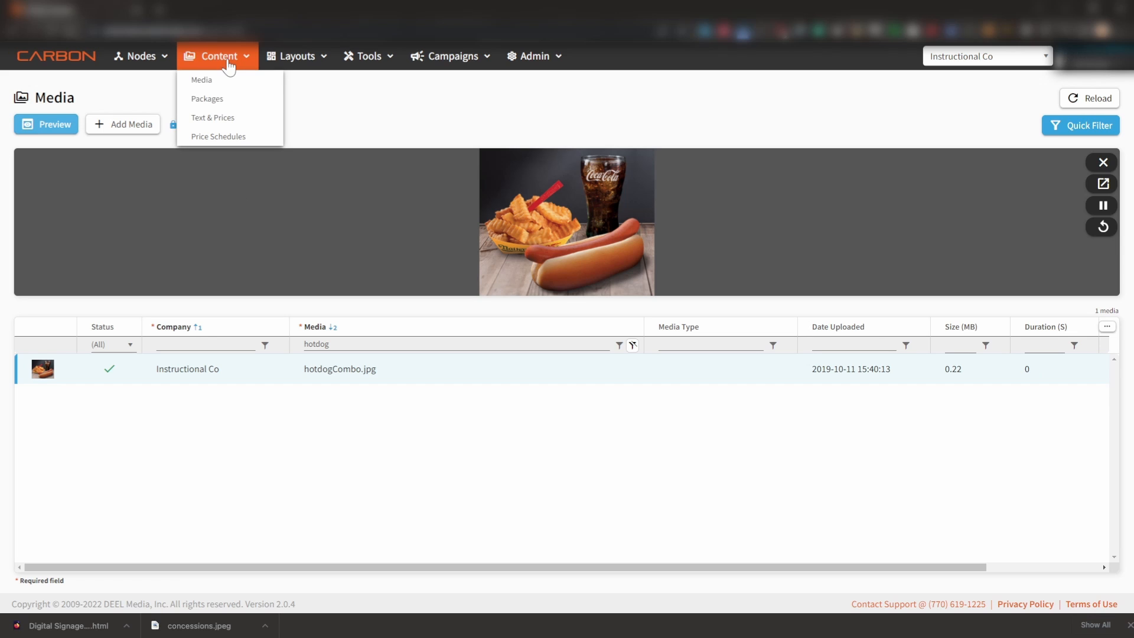
{"action": "left_click", "coordinate": [240, 127]}
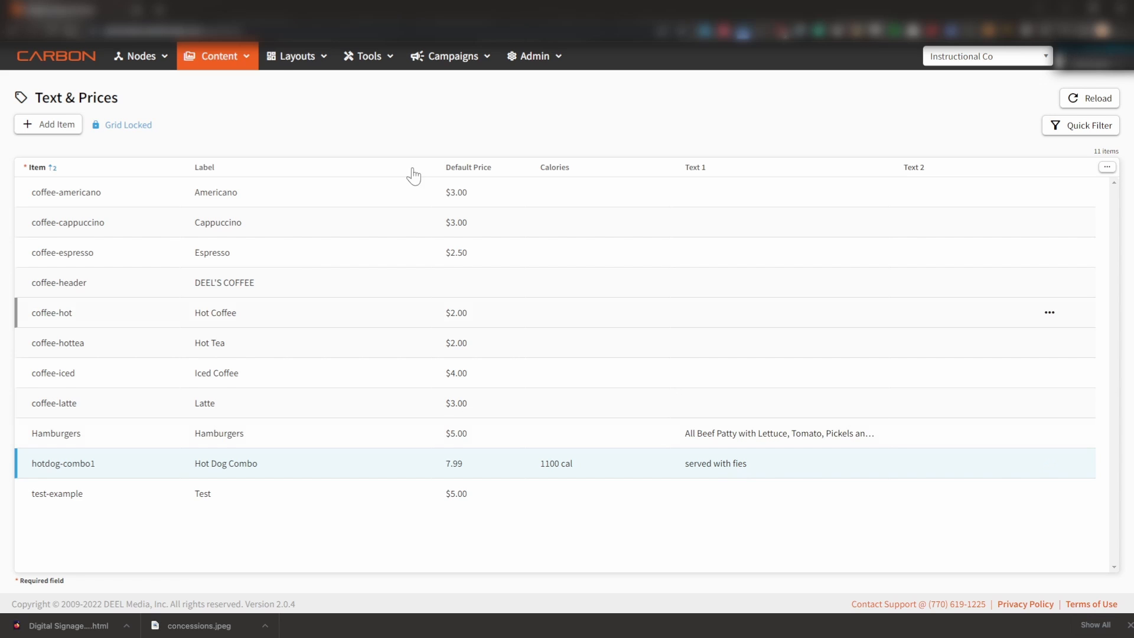
- Add and save a layout stencil named hot-combo, width 640, height 540, with the description "hot dog combo"
{"action": "left_click", "coordinate": [289, 55]}
{"action": "left_click", "coordinate": [290, 99]}
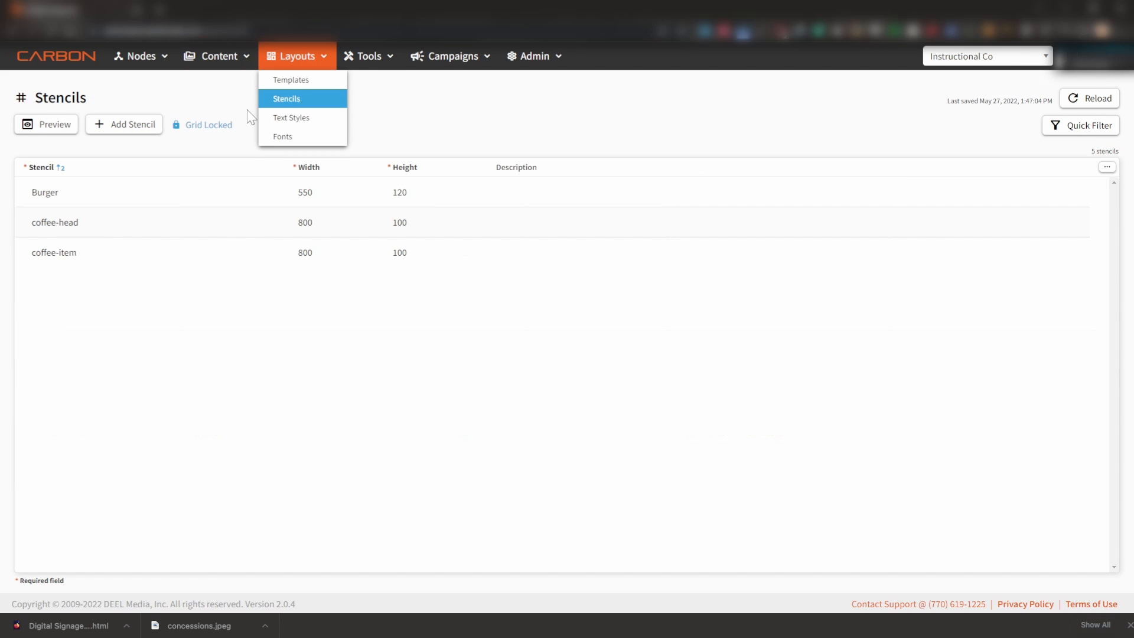
{"action": "left_click", "coordinate": [126, 123]}
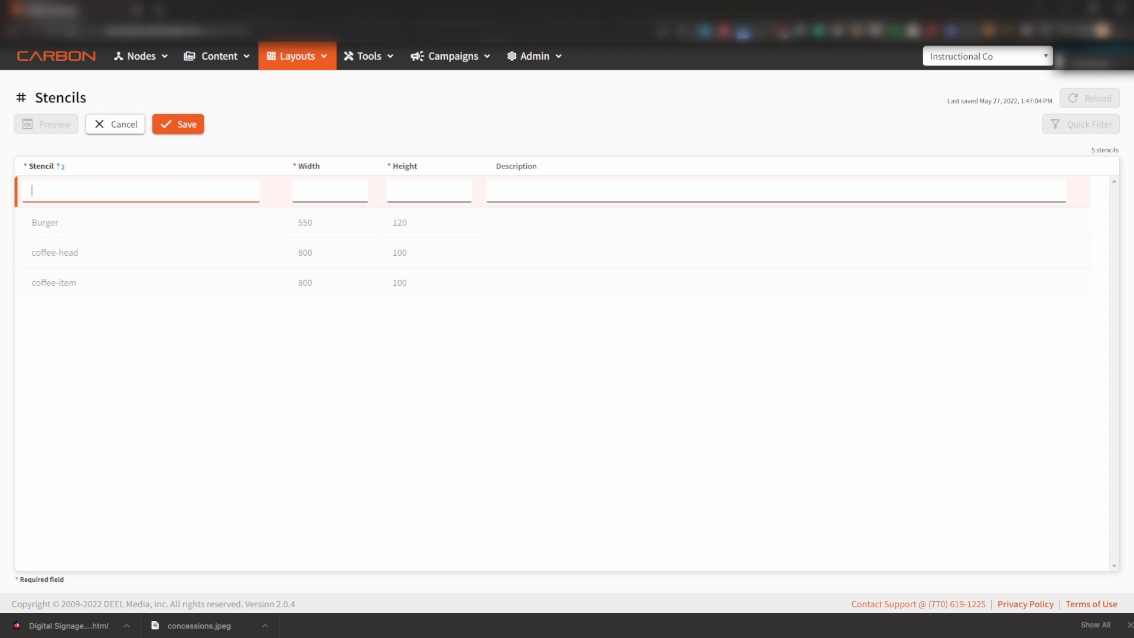
{"action": "type", "text": "hot-combo"}
{"action": "key", "text": "Tab"}
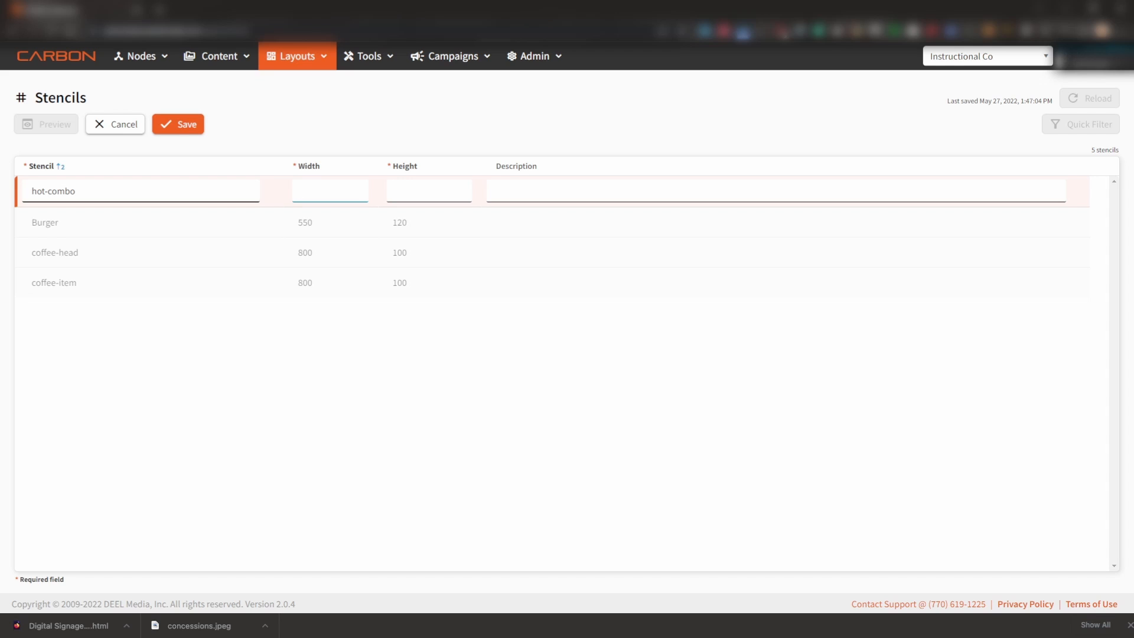
{"action": "type", "text": "64"}
{"action": "type", "text": "540"}
{"action": "key", "text": "Tab"}
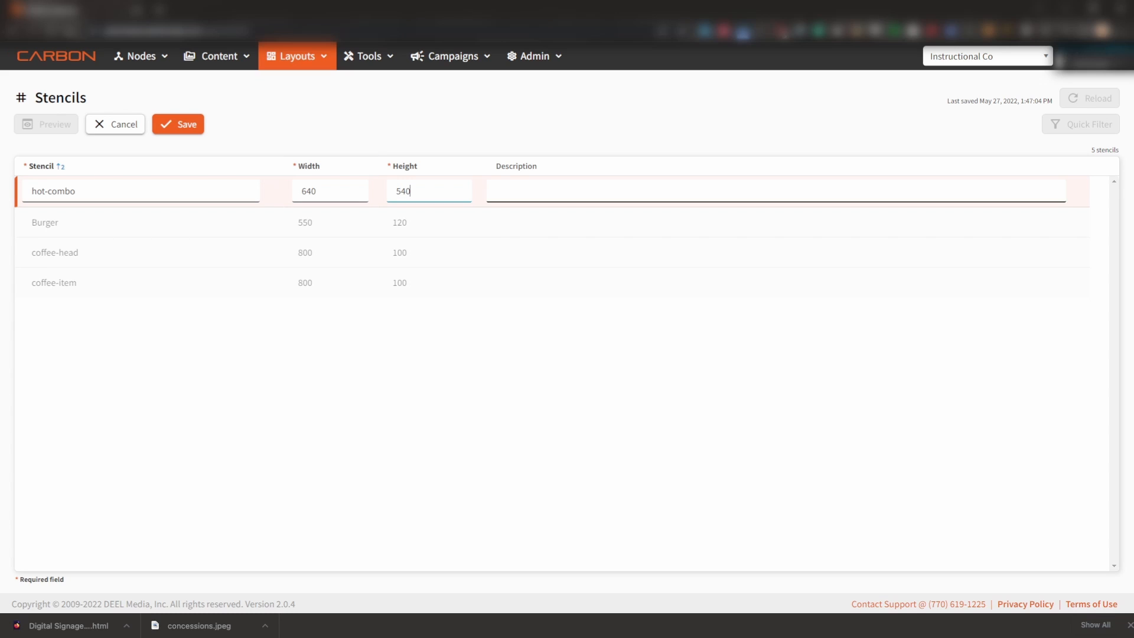
{"action": "type", "text": "hot dog combo"}
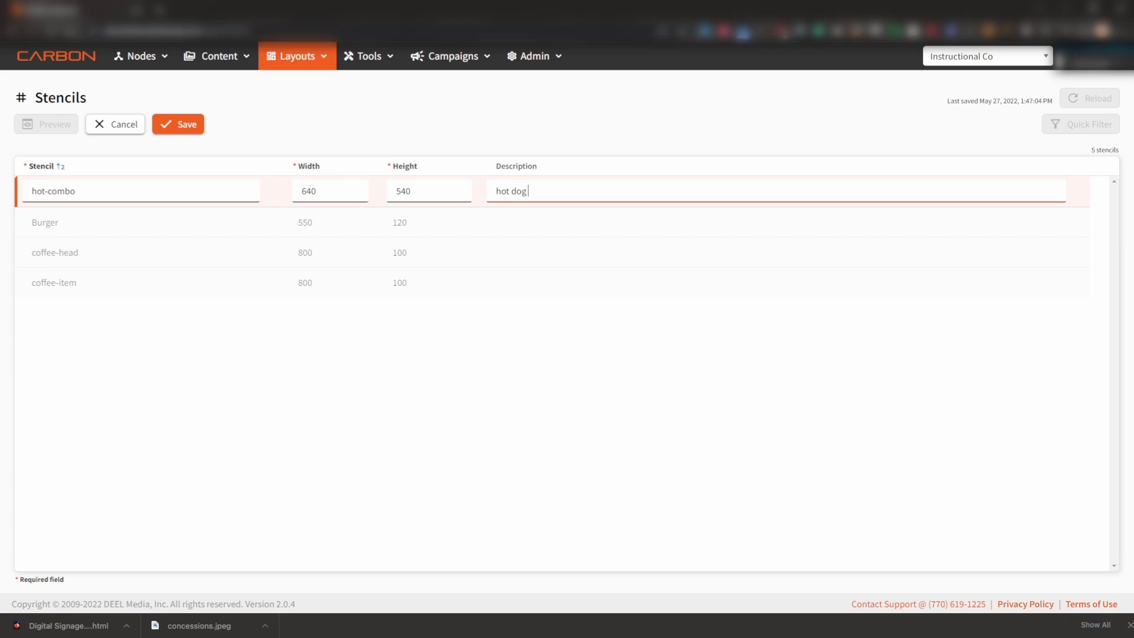
{"action": "left_click", "coordinate": [190, 127]}
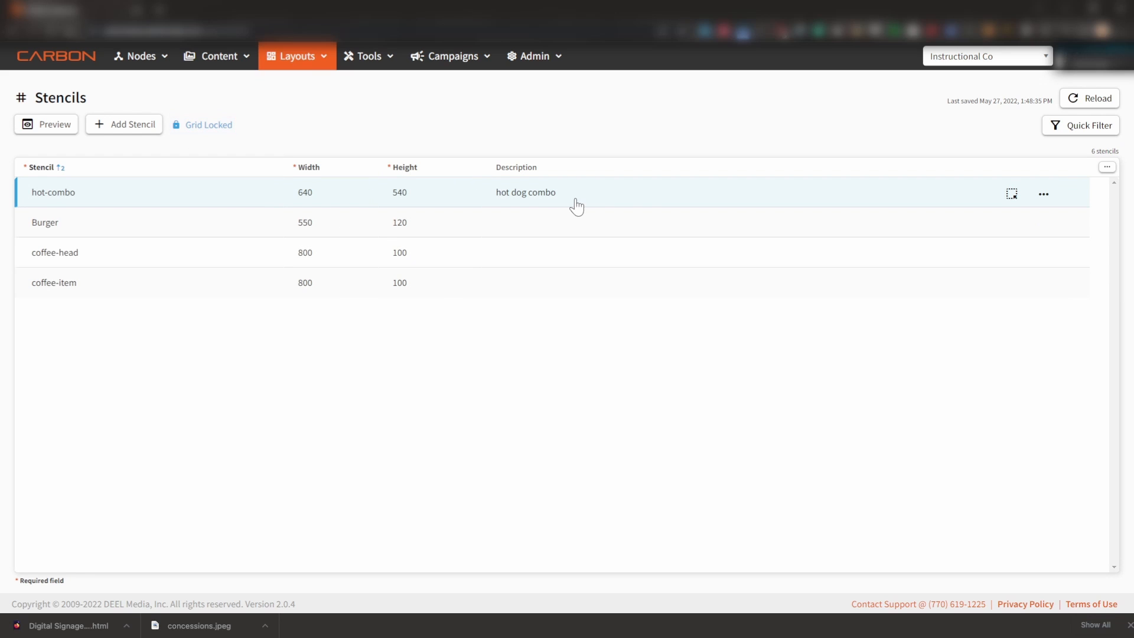
- Add a zone named bkg to the hot-combo stencil with the description "background" and content type Media
{"action": "left_click", "coordinate": [1012, 194]}
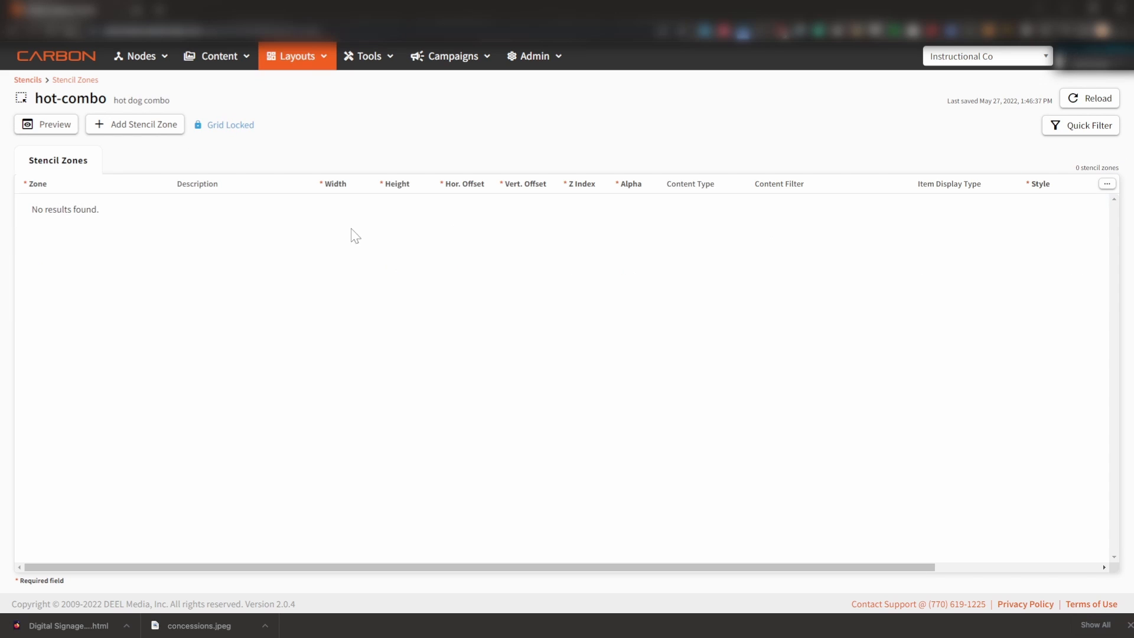
{"action": "left_click", "coordinate": [153, 126]}
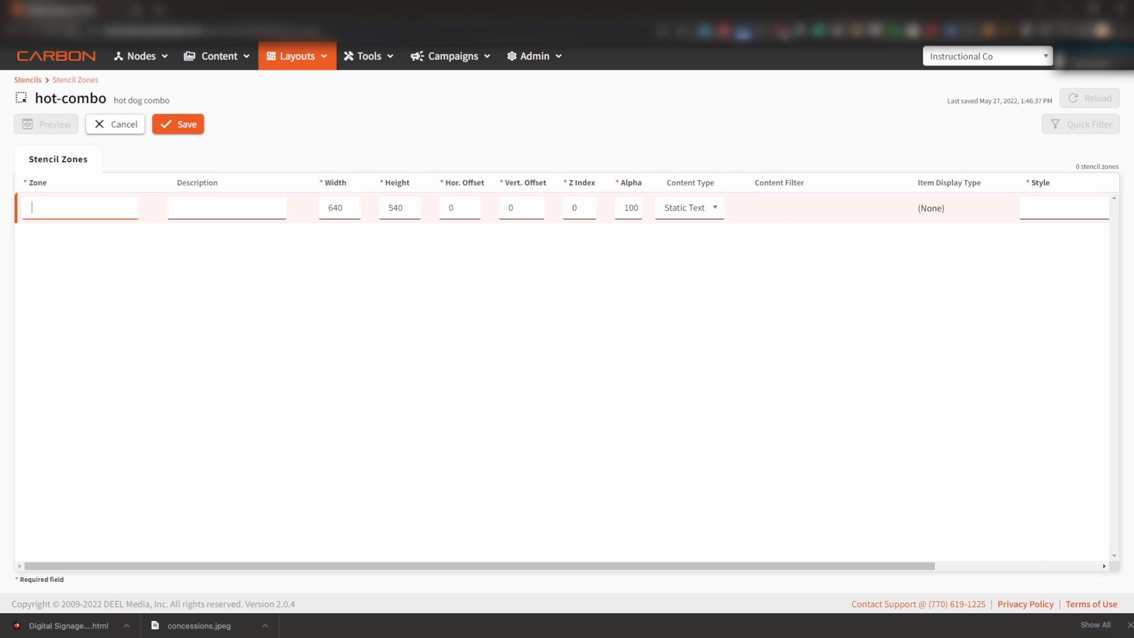
{"action": "type", "text": "bkg"}
{"action": "key", "text": "Tab"}
{"action": "type", "text": "background"}
{"action": "key", "text": "Tab"}
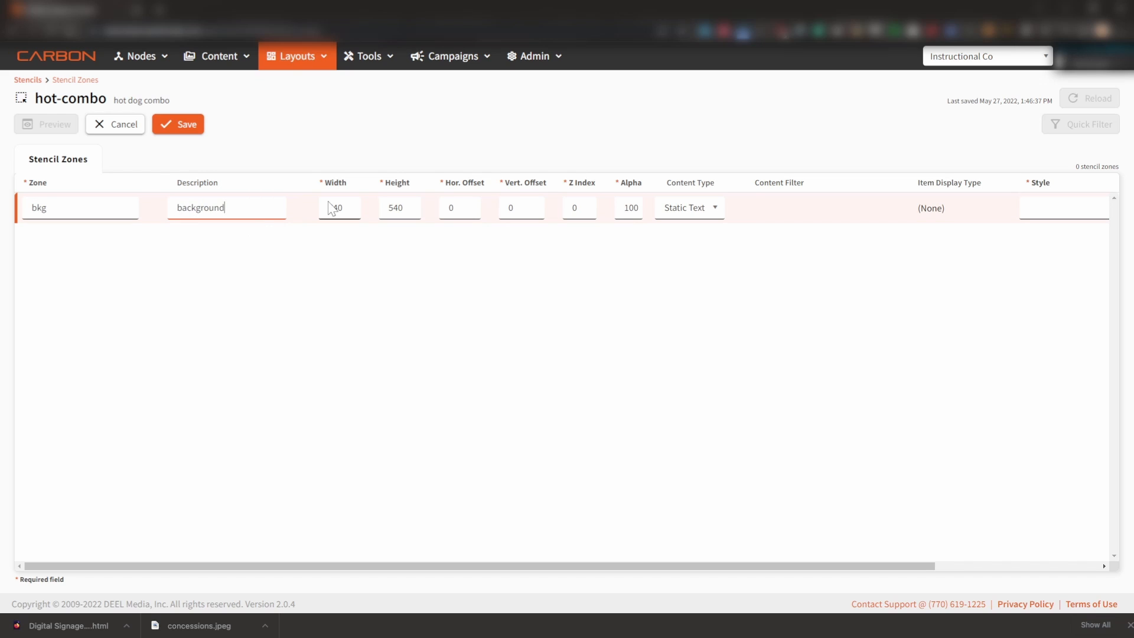
{"action": "key", "text": "Tab"}
{"action": "left_click", "coordinate": [716, 214]}
{"action": "left_click", "coordinate": [679, 262]}
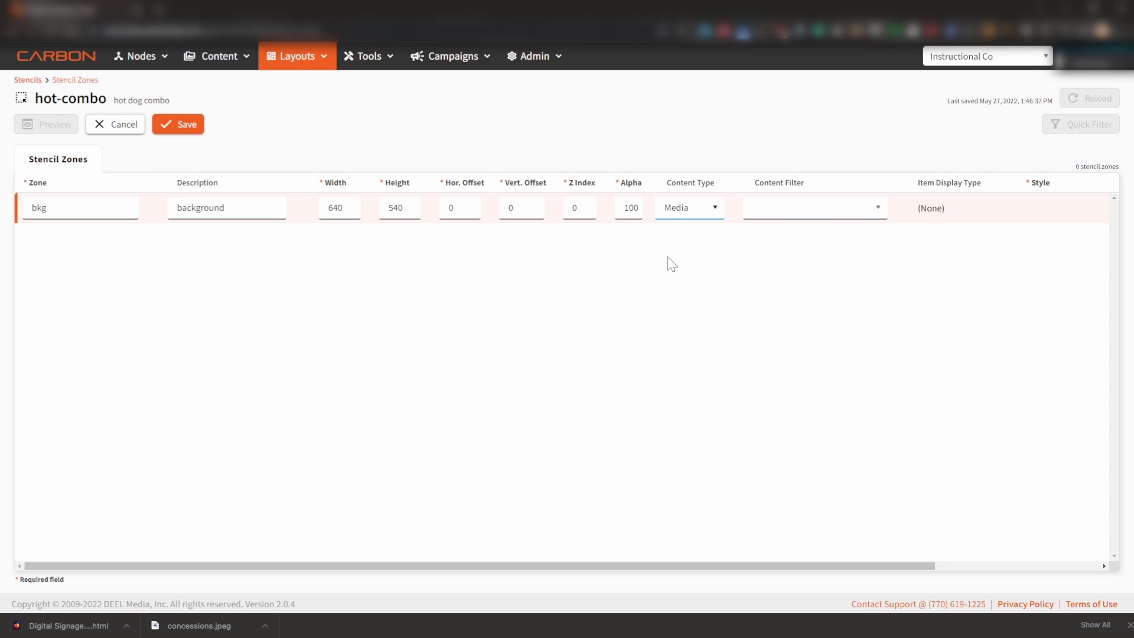
- Set the bkg zone's content preview to hotdogCombo.jpg, save the zone and check the stencil preview
{"action": "left_click_drag", "start_coordinate": [597, 566], "coordinate": [815, 534]}
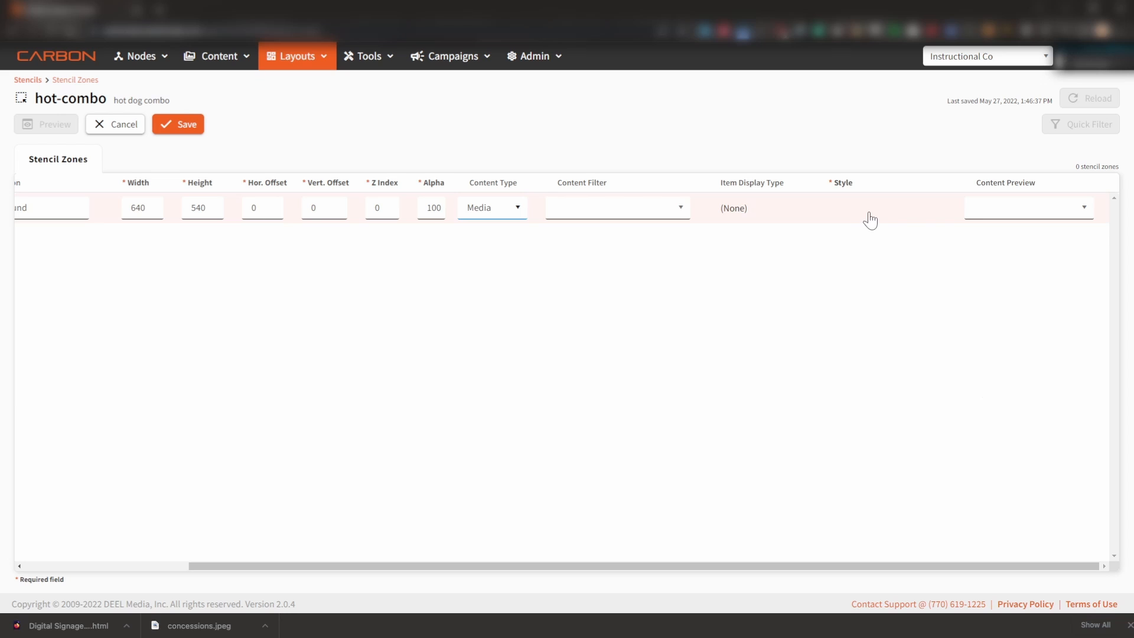
{"action": "left_click", "coordinate": [1082, 216]}
{"action": "type", "text": "hotdogCombo.jpg"}
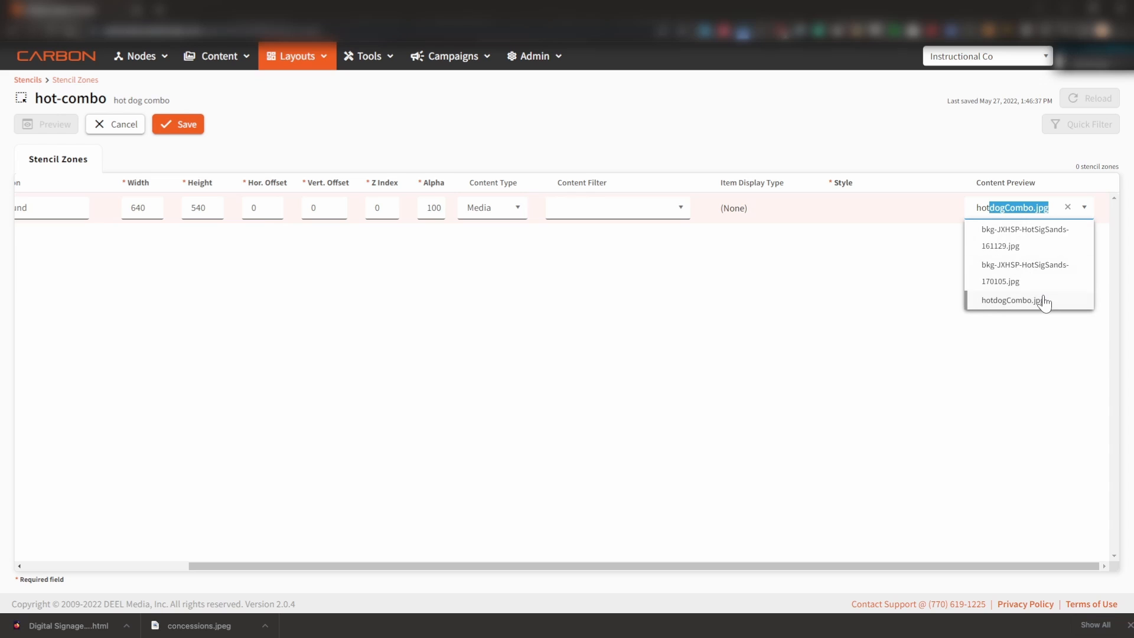
{"action": "left_click", "coordinate": [1043, 300]}
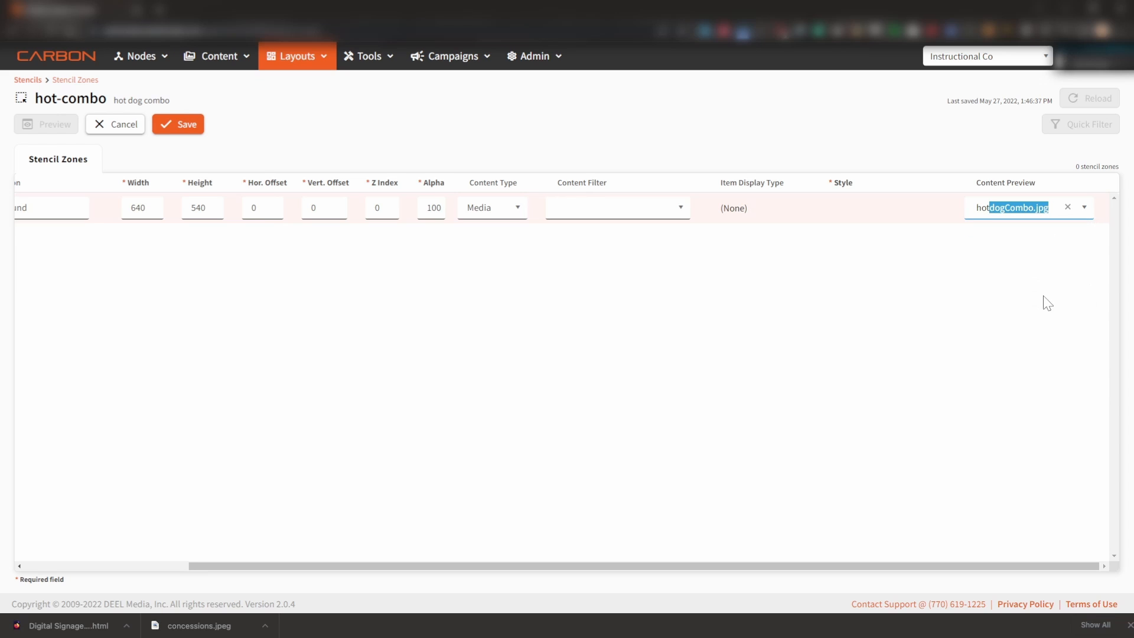
{"action": "left_click", "coordinate": [188, 125]}
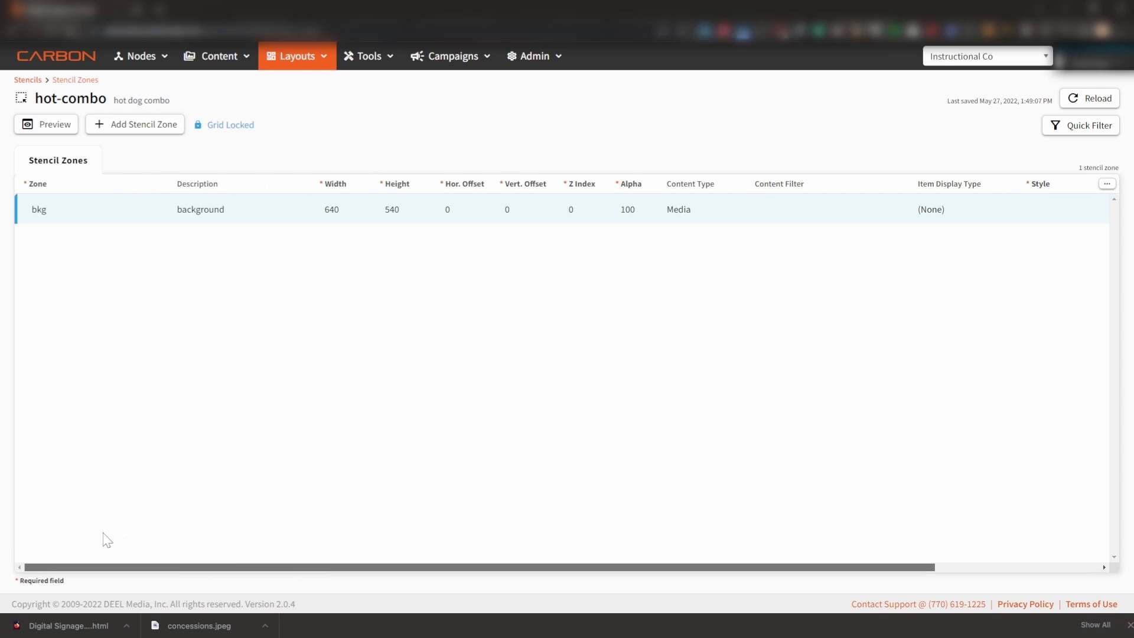
{"action": "left_click", "coordinate": [53, 130]}
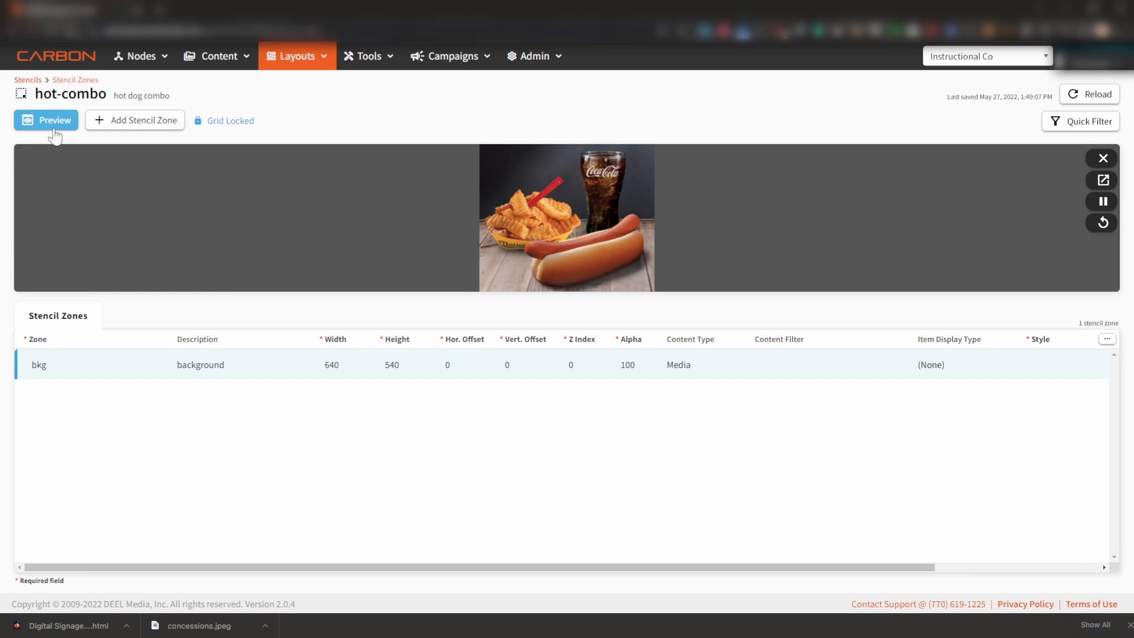
{"action": "left_click", "coordinate": [52, 125]}
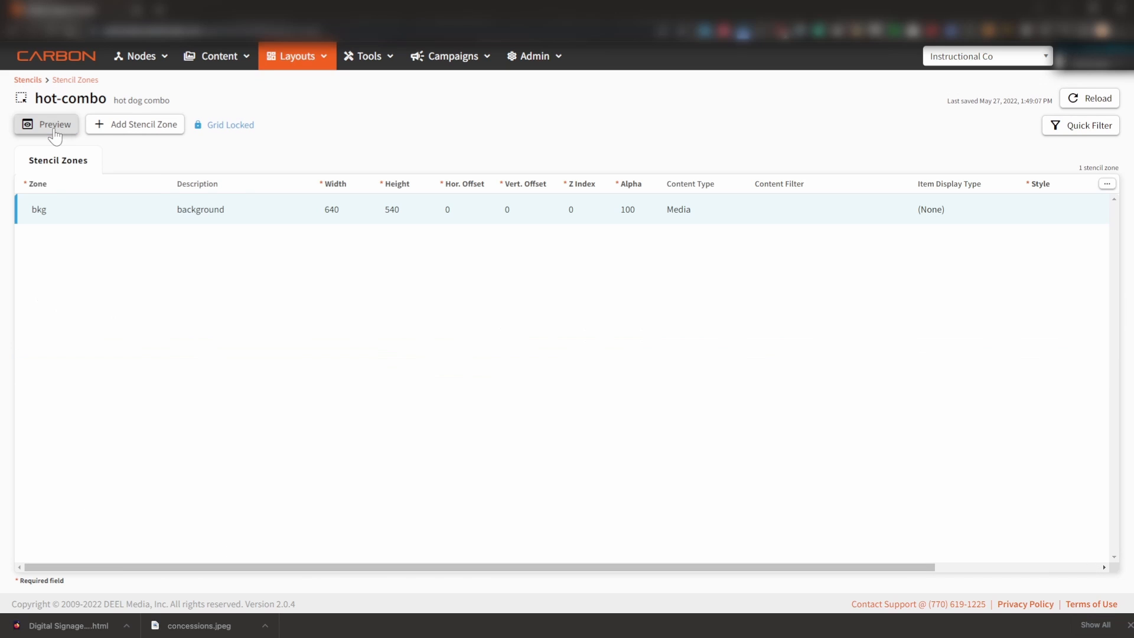
- Add a stencil zone named and described as label, 250 wide by 50 high, with both offsets 20 and Z index 1
{"action": "left_click", "coordinate": [134, 122]}
{"action": "type", "text": "label"}
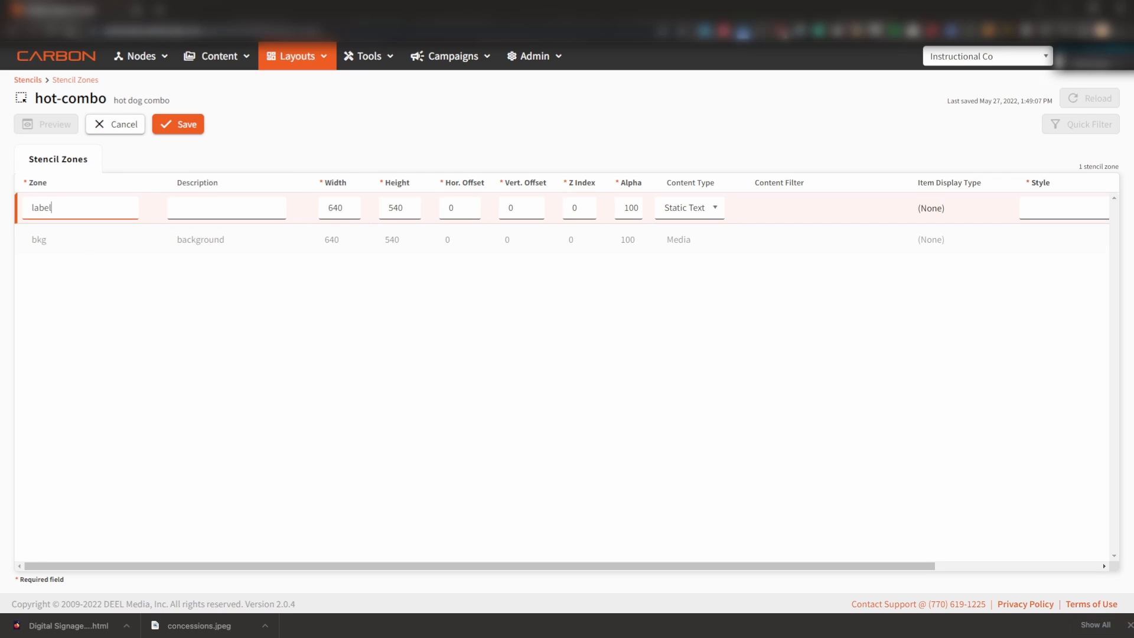
{"action": "key", "text": "Tab"}
{"action": "type", "text": "lab"}
{"action": "key", "text": "Tab"}
{"action": "key", "text": "BackSpace"}
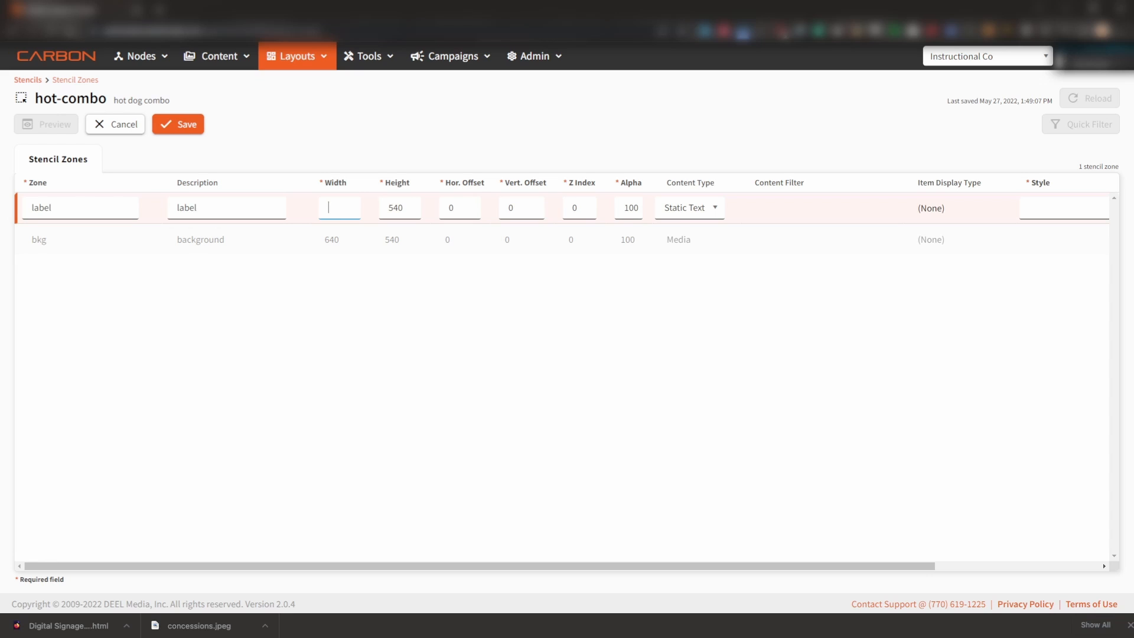
{"action": "type", "text": "250"}
{"action": "key", "text": "Tab"}
{"action": "type", "text": "50"}
{"action": "key", "text": "Tab"}
{"action": "type", "text": "2020"}
{"action": "key", "text": "Tab"}
{"action": "left_click", "coordinate": [575, 207]}
- Set the label zone's content type to Item, item display type to Label and style to item-white-left
{"action": "left_click", "coordinate": [715, 212]}
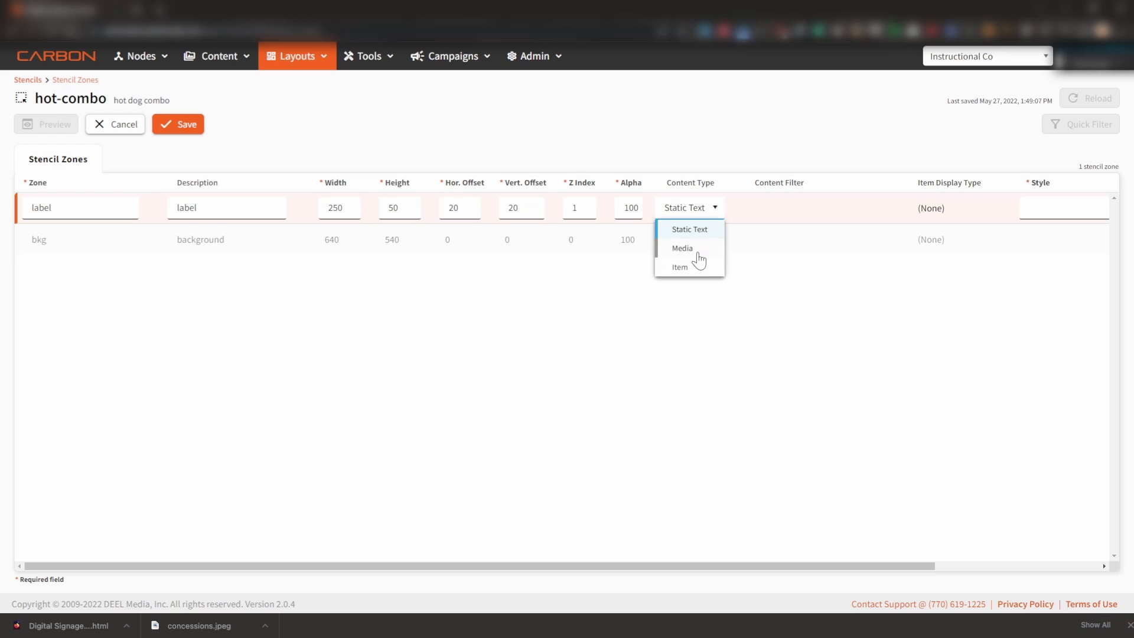
{"action": "left_click", "coordinate": [694, 271]}
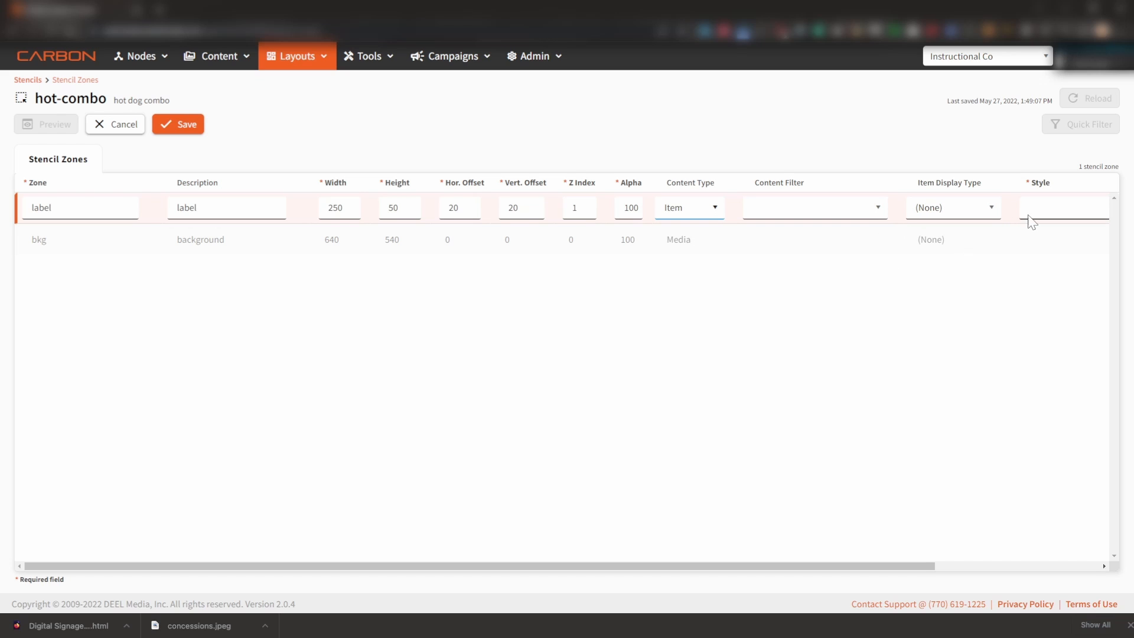
{"action": "left_click", "coordinate": [991, 209]}
{"action": "left_click", "coordinate": [953, 254]}
{"action": "left_click_drag", "start_coordinate": [639, 565], "coordinate": [897, 496]}
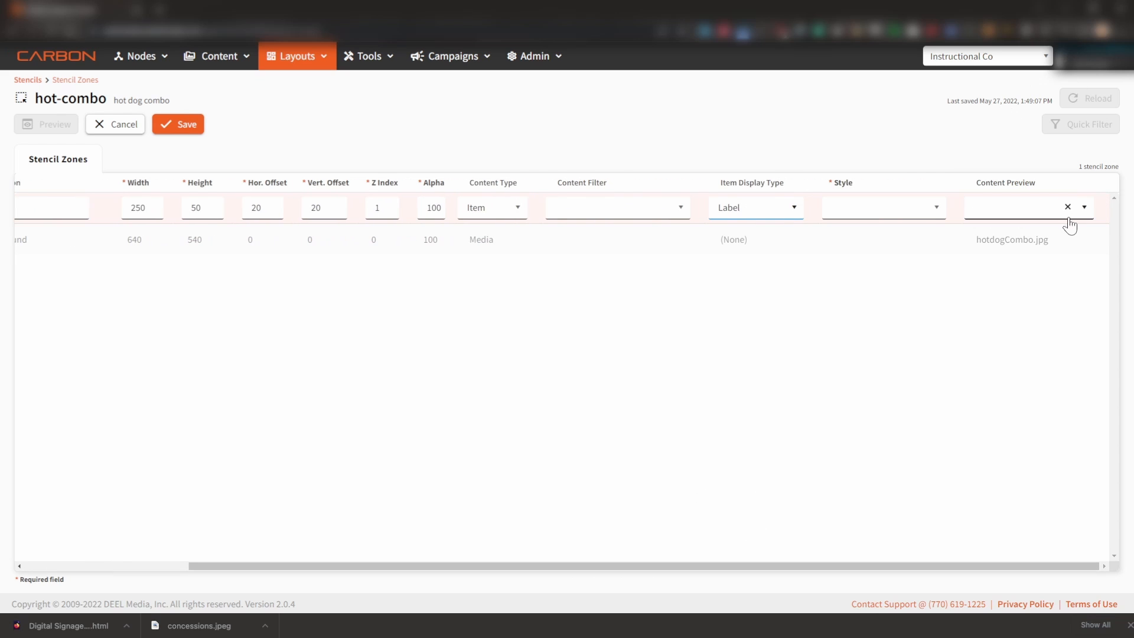
{"action": "left_click", "coordinate": [936, 210]}
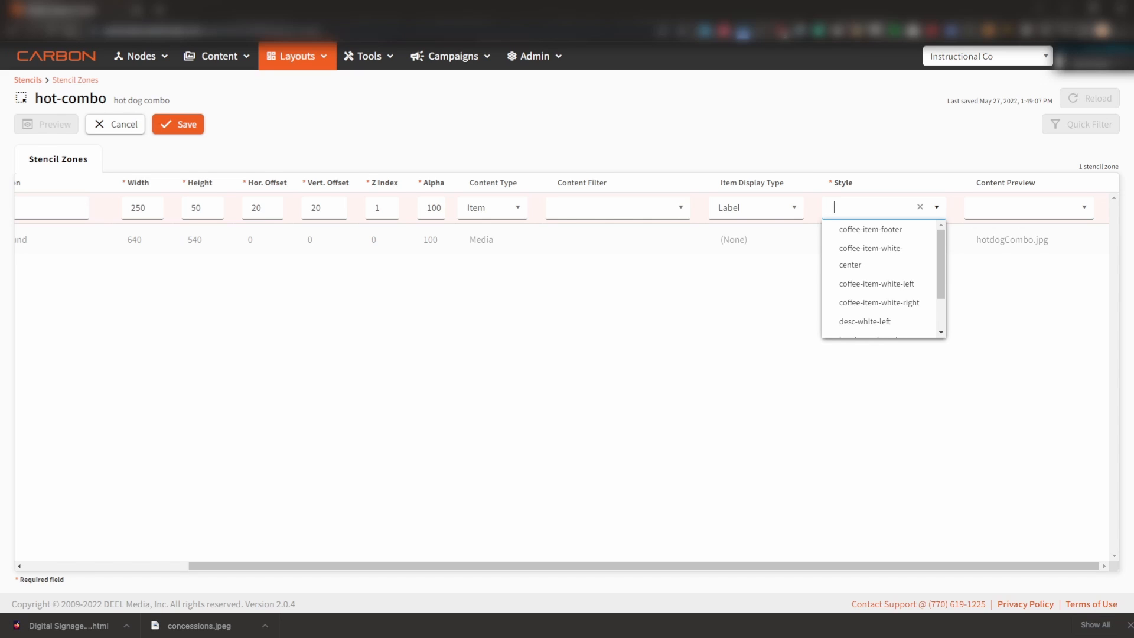
{"action": "type", "text": "whit"}
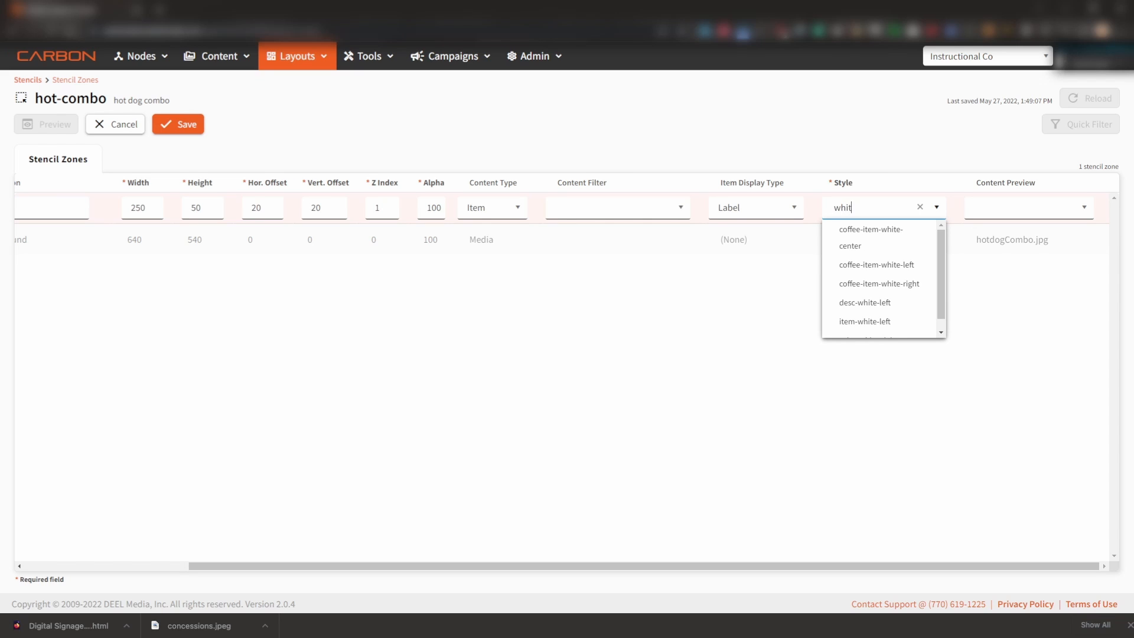
{"action": "type", "text": "e"}
{"action": "scroll", "coordinate": [916, 283], "scroll_direction": "down", "scroll_amount": 2}
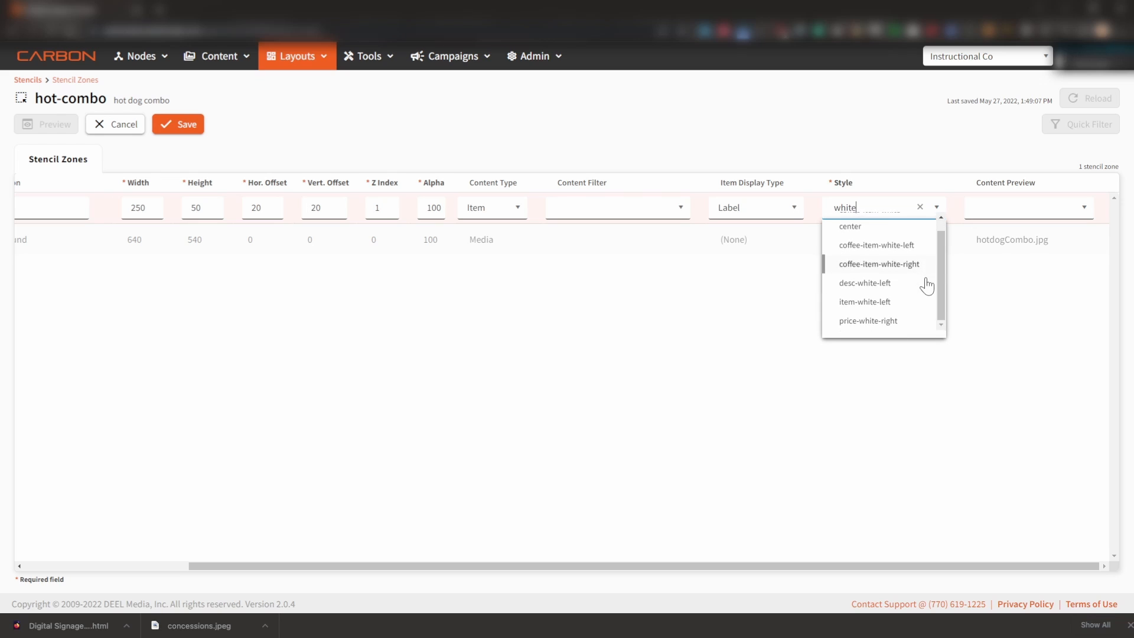
{"action": "left_click", "coordinate": [906, 312]}
- Set the label zone's content preview to hotdog-combo1 and save the zone
{"action": "left_click", "coordinate": [1083, 207]}
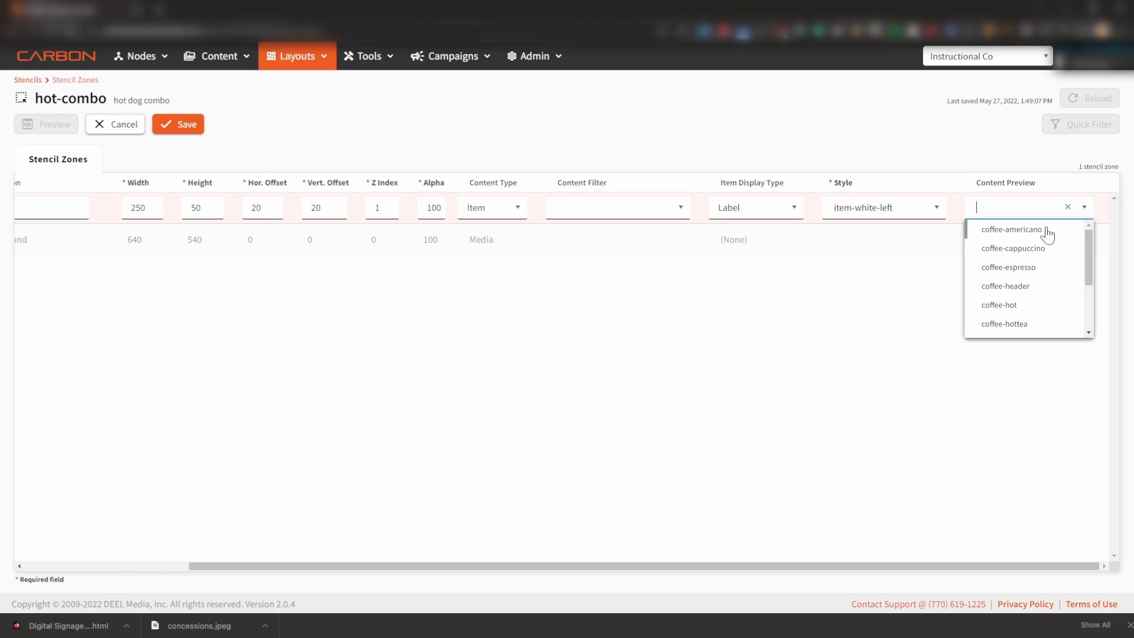
{"action": "type", "text": "hotdog-combo1"}
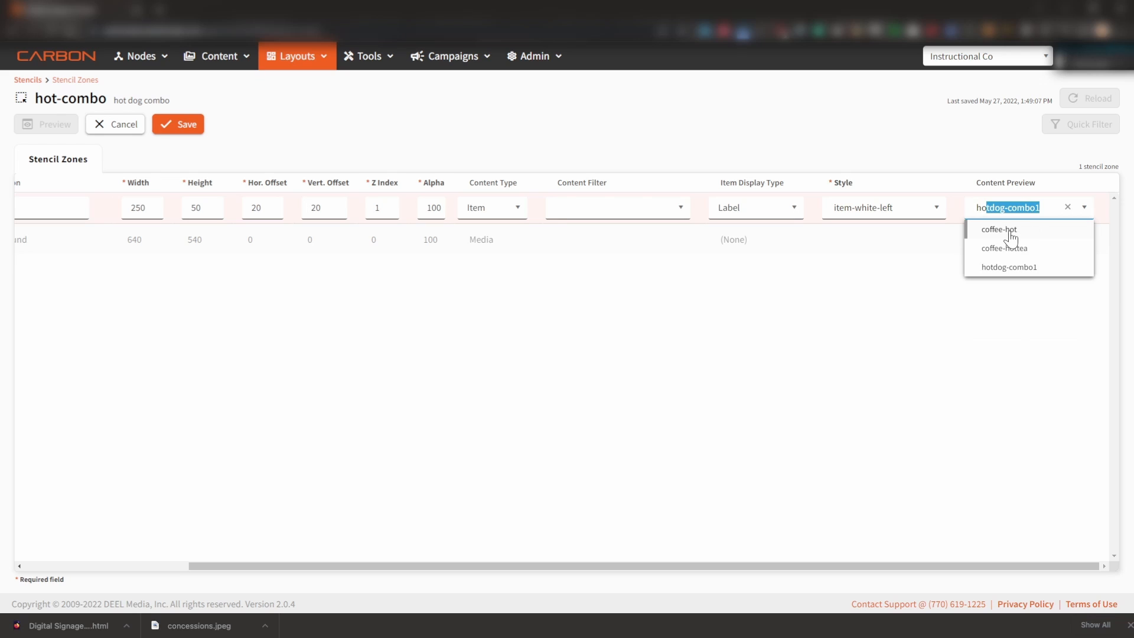
{"action": "key", "text": "Return"}
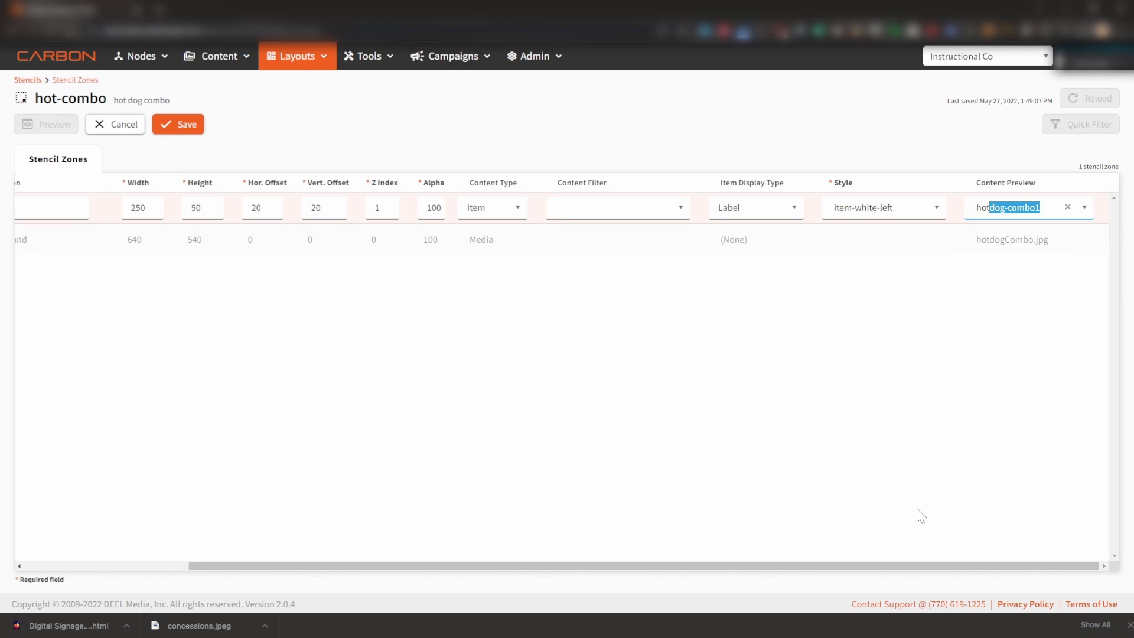
{"action": "left_click_drag", "start_coordinate": [949, 567], "coordinate": [492, 554]}
{"action": "left_click", "coordinate": [188, 125]}
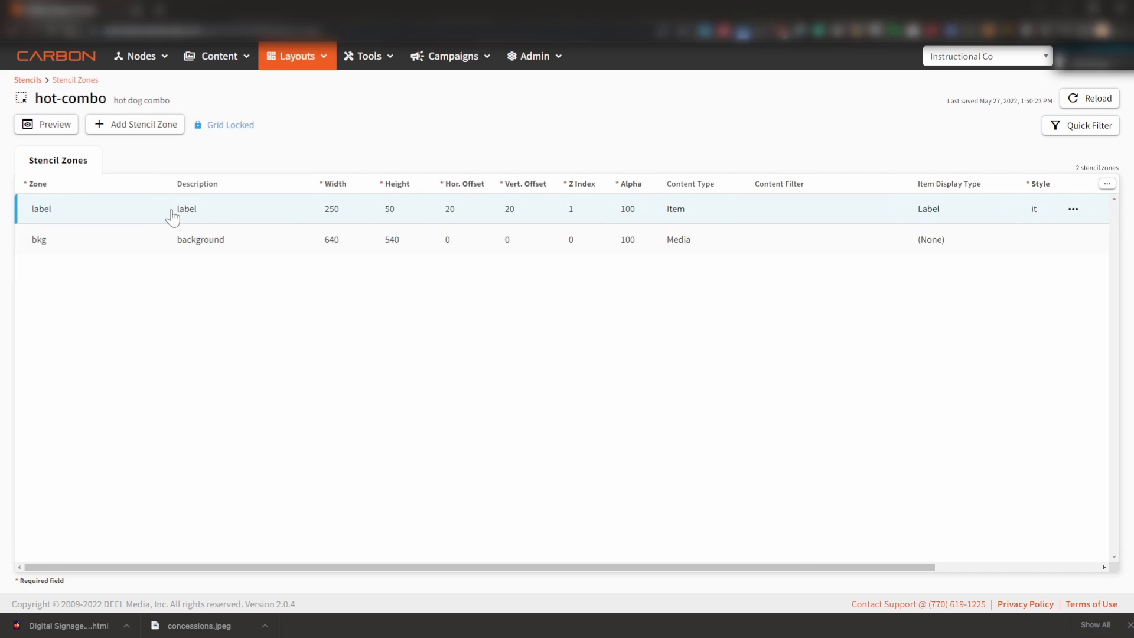
- Add a stencil zone named and described as price, 100 by 50, with horizontal offset 240, vertical offset 20 and Z index 1
{"action": "left_click", "coordinate": [153, 126]}
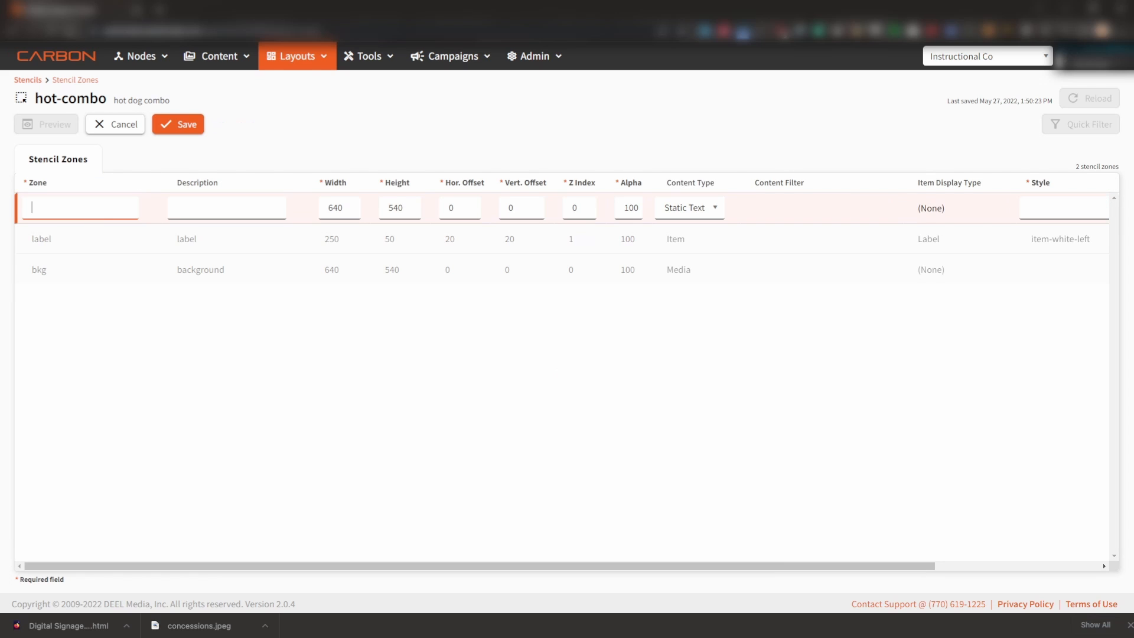
{"action": "type", "text": "price"}
{"action": "key", "text": "Tab"}
{"action": "type", "text": "price"}
{"action": "key", "text": "Tab"}
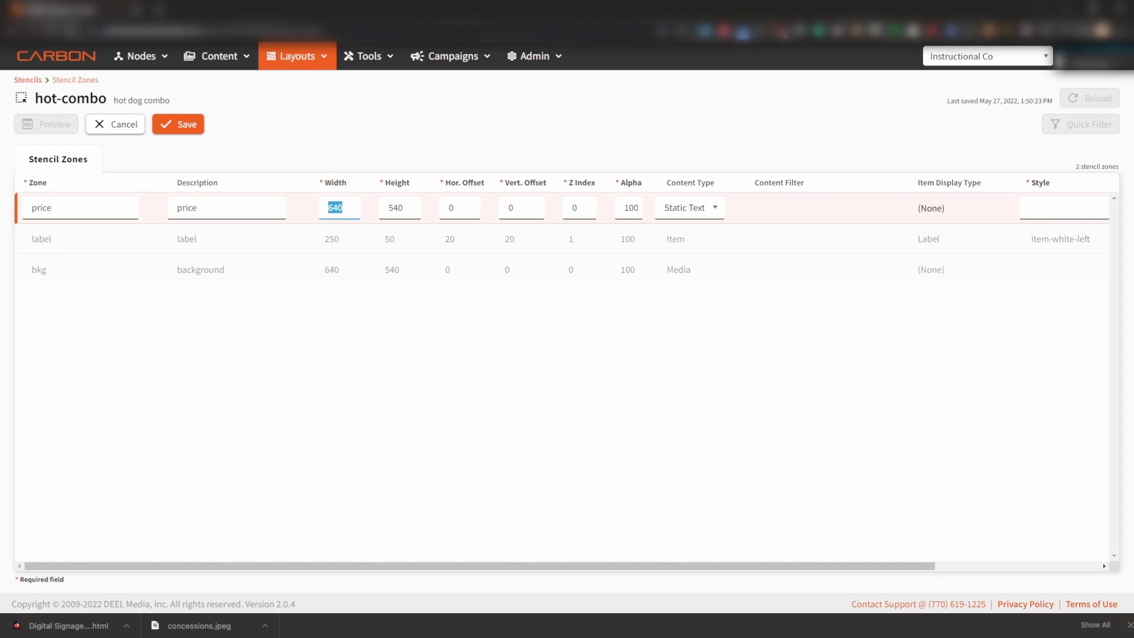
{"action": "type", "text": "100"}
{"action": "key", "text": "Tab"}
{"action": "type", "text": "50"}
{"action": "key", "text": "Tab"}
{"action": "type", "text": "240"}
{"action": "key", "text": "Tab"}
{"action": "type", "text": "20"}
{"action": "key", "text": "Tab"}
{"action": "type", "text": "1"}
- Set the price zone's content type to Item, item display type to Price and style to price-white-right
{"action": "left_click", "coordinate": [715, 215]}
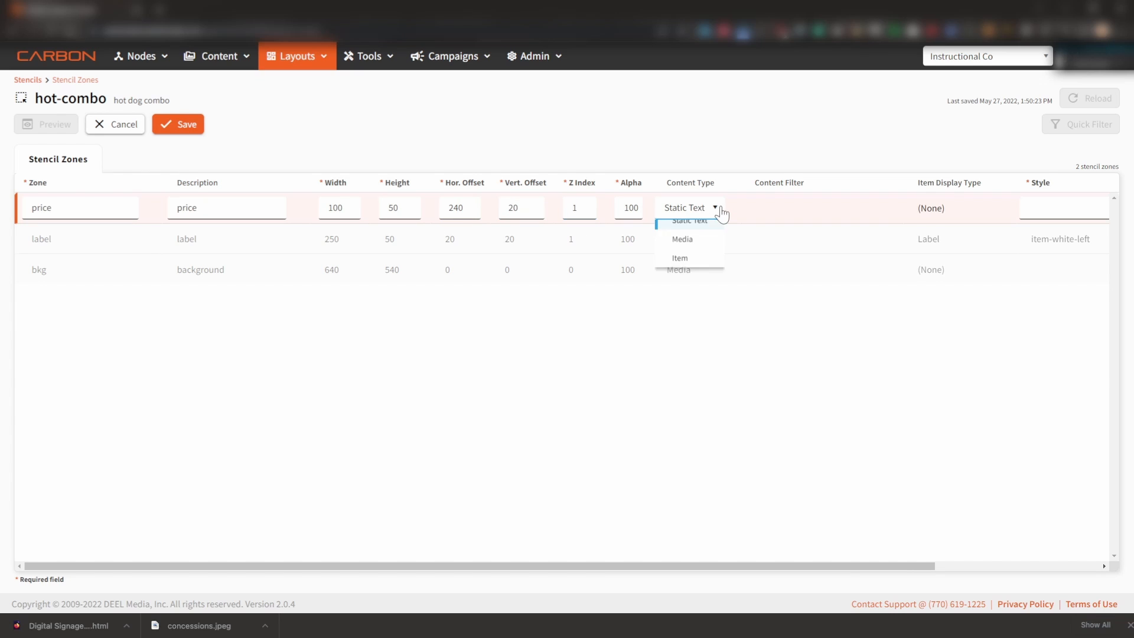
{"action": "left_click", "coordinate": [687, 270]}
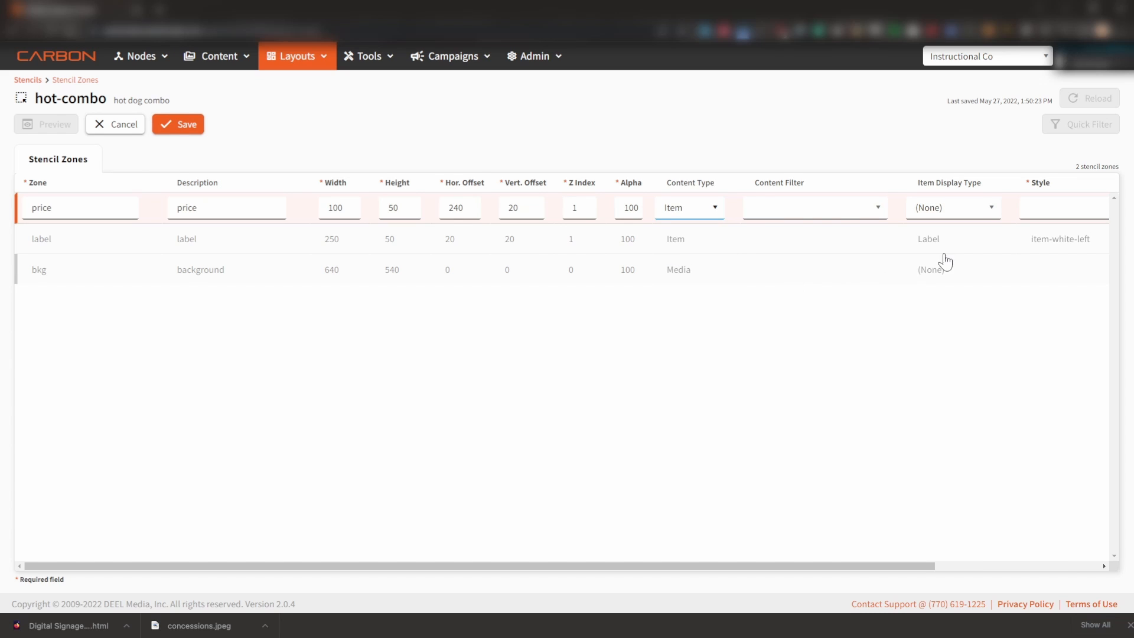
{"action": "left_click", "coordinate": [991, 210]}
{"action": "left_click", "coordinate": [961, 269]}
{"action": "left_click_drag", "start_coordinate": [723, 563], "coordinate": [1014, 240]}
{"action": "left_click", "coordinate": [868, 207]}
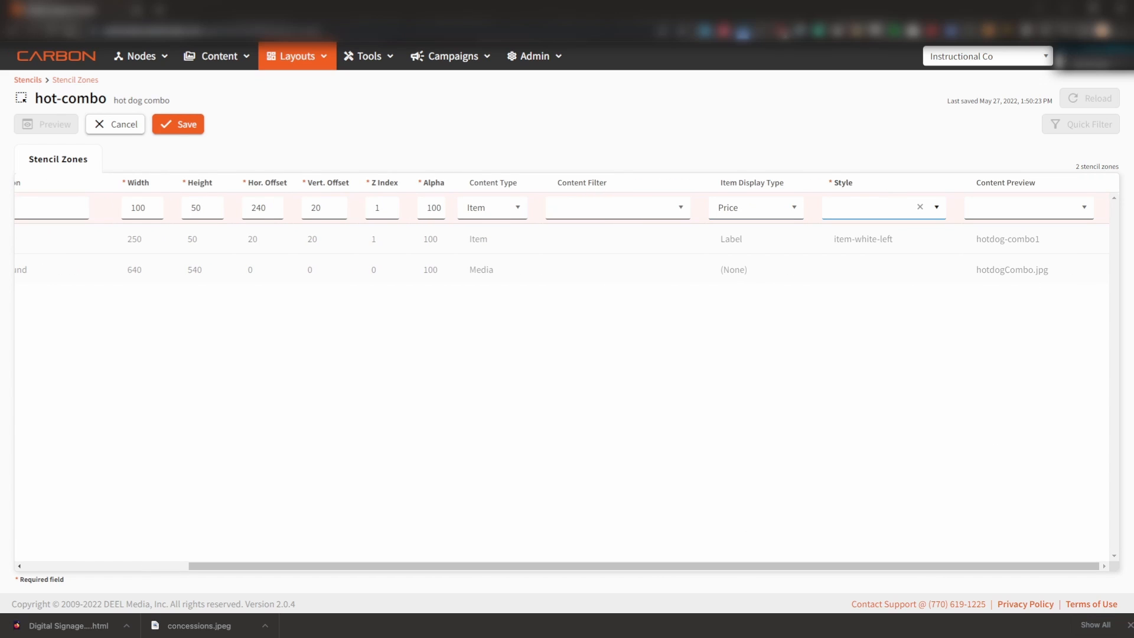
{"action": "type", "text": "price-white-right"}
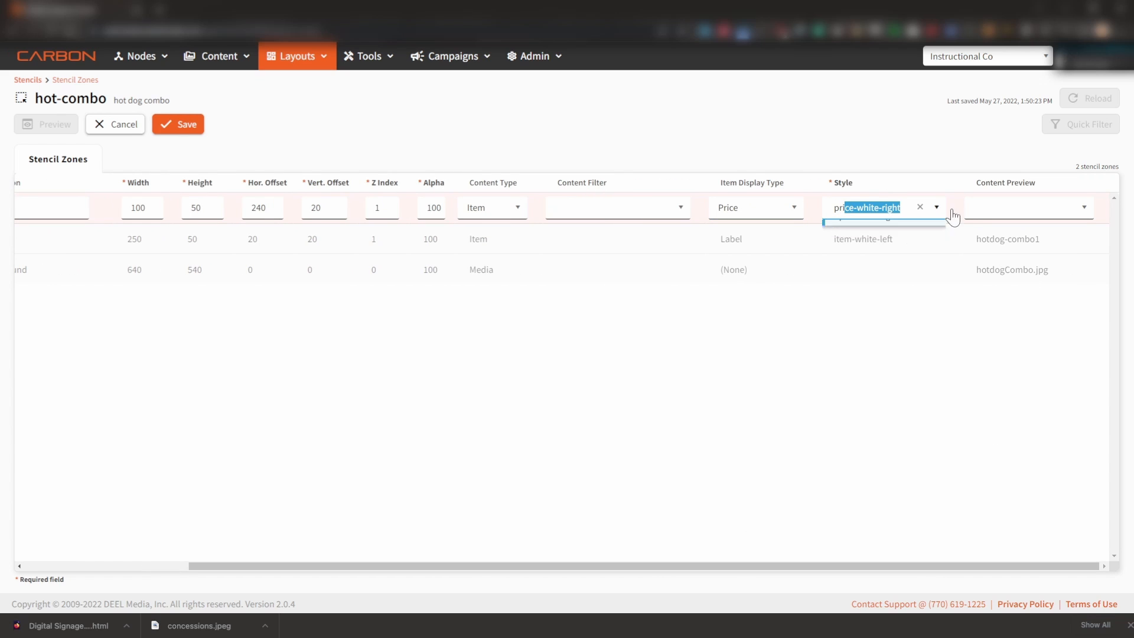
- Set the price zone's content preview to hotdog-combo1 and save the zone
{"action": "key", "text": "Tab"}
{"action": "type", "text": "hot"}
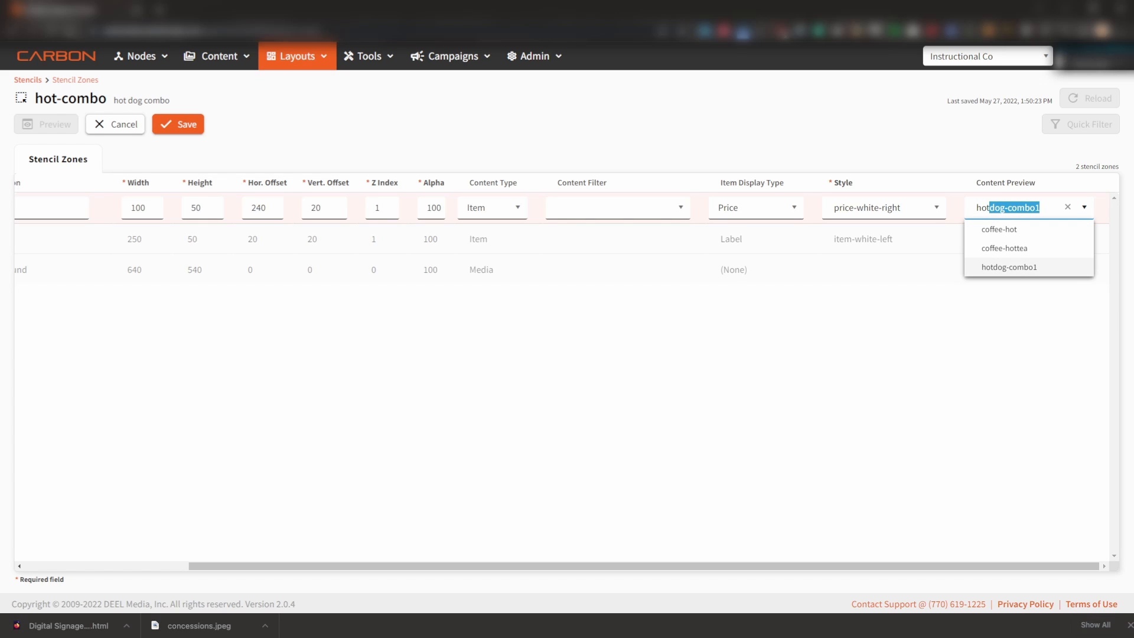
{"action": "left_click", "coordinate": [1035, 269]}
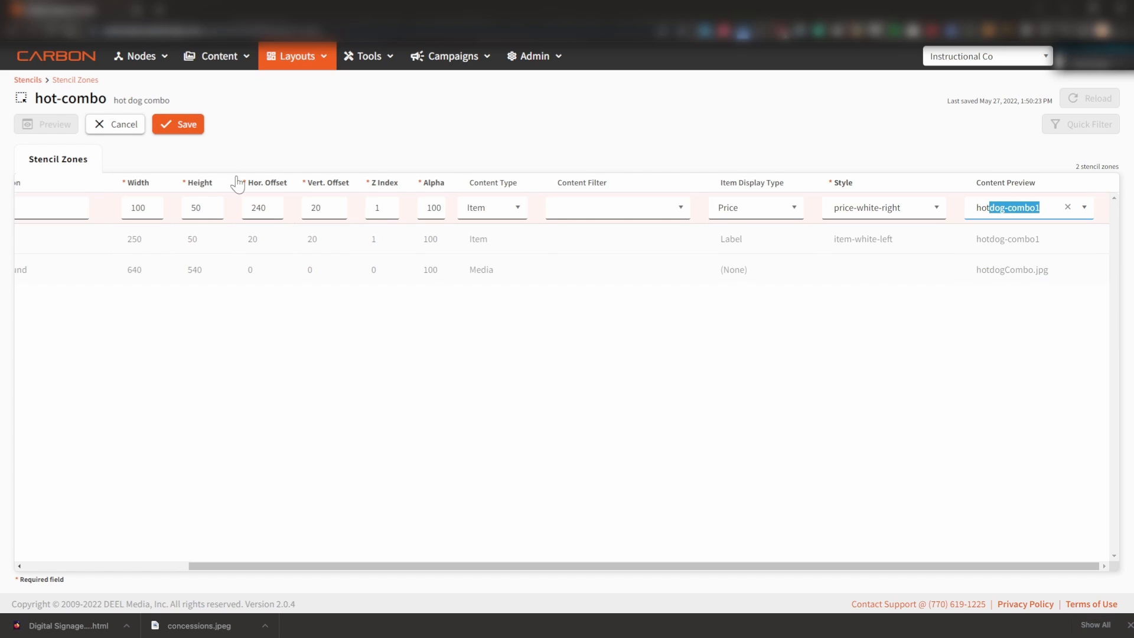
{"action": "left_click", "coordinate": [181, 124]}
{"action": "left_click_drag", "start_coordinate": [344, 571], "coordinate": [126, 551]}
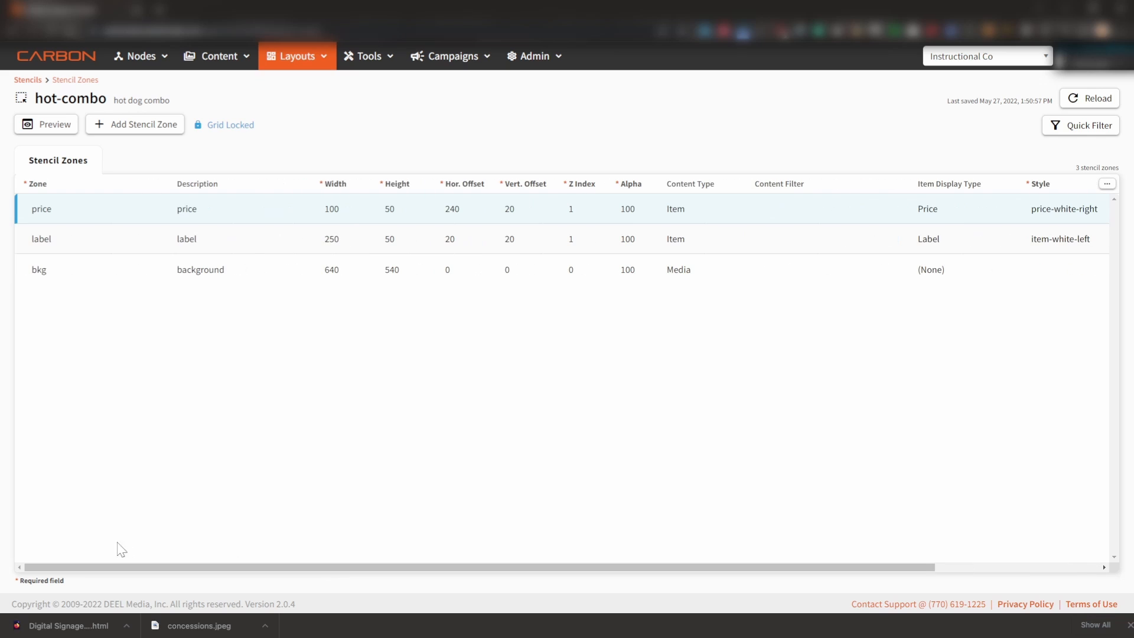
- Add a new stencil zone with desc as both its name and description
{"action": "left_click", "coordinate": [152, 126]}
{"action": "type", "text": "d"}
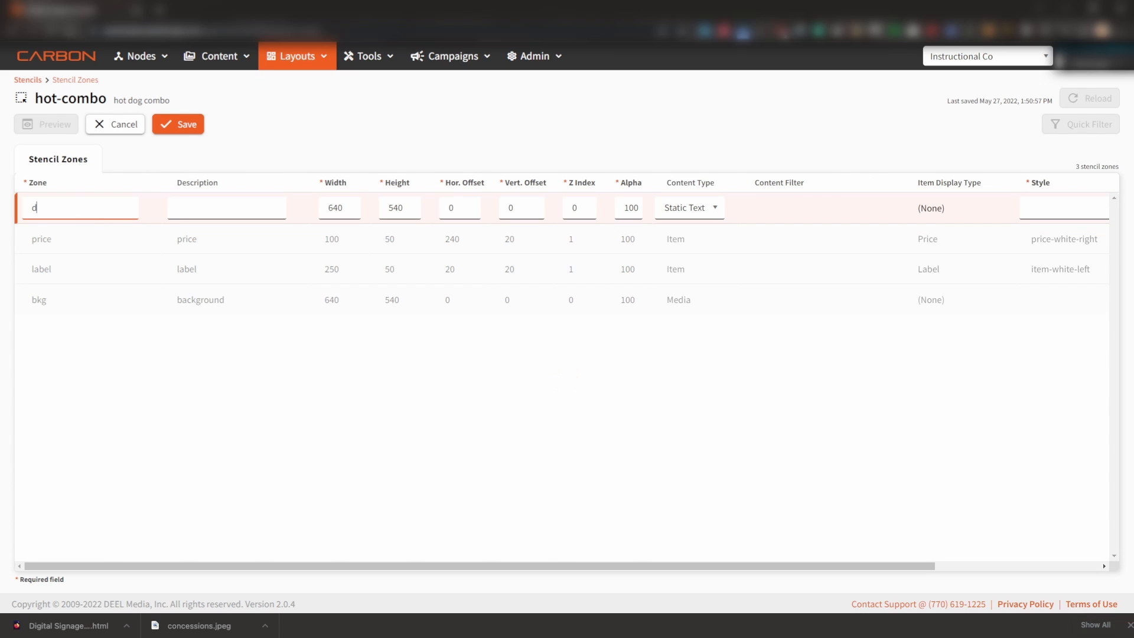
{"action": "type", "text": "exc"}
{"action": "key", "text": "Tab"}
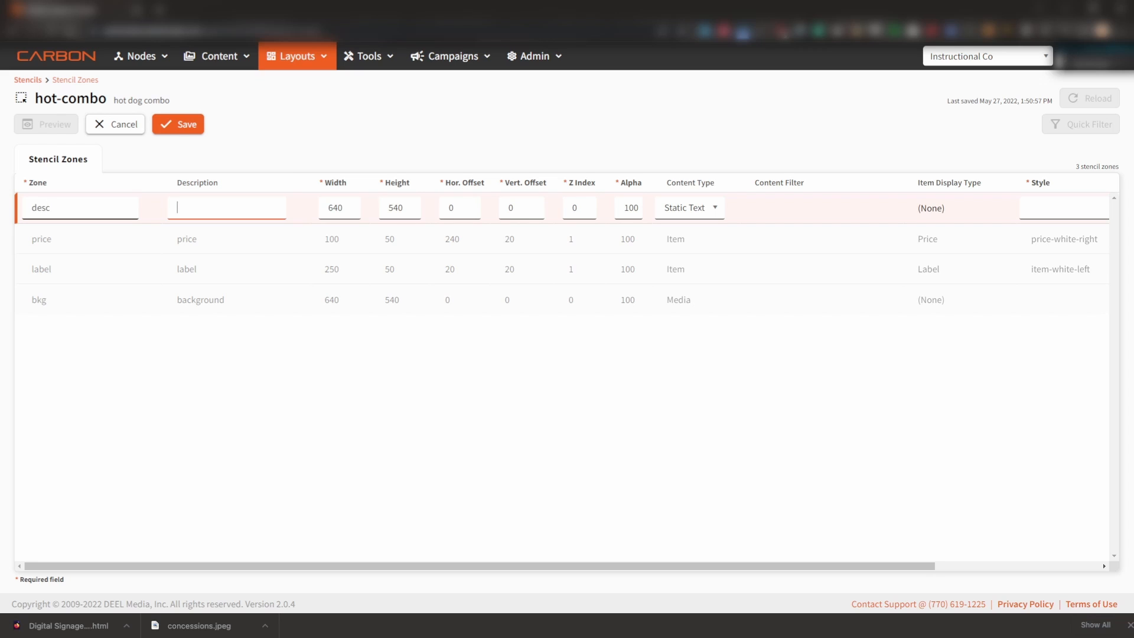
{"action": "type", "text": "descv"}
- Size the desc zone 200 wide by 50 high, with horizontal offset 20, vertical offset 55 and Z index 1
{"action": "double_click", "coordinate": [358, 207]}
{"action": "type", "text": "200"}
{"action": "key", "text": "Tab"}
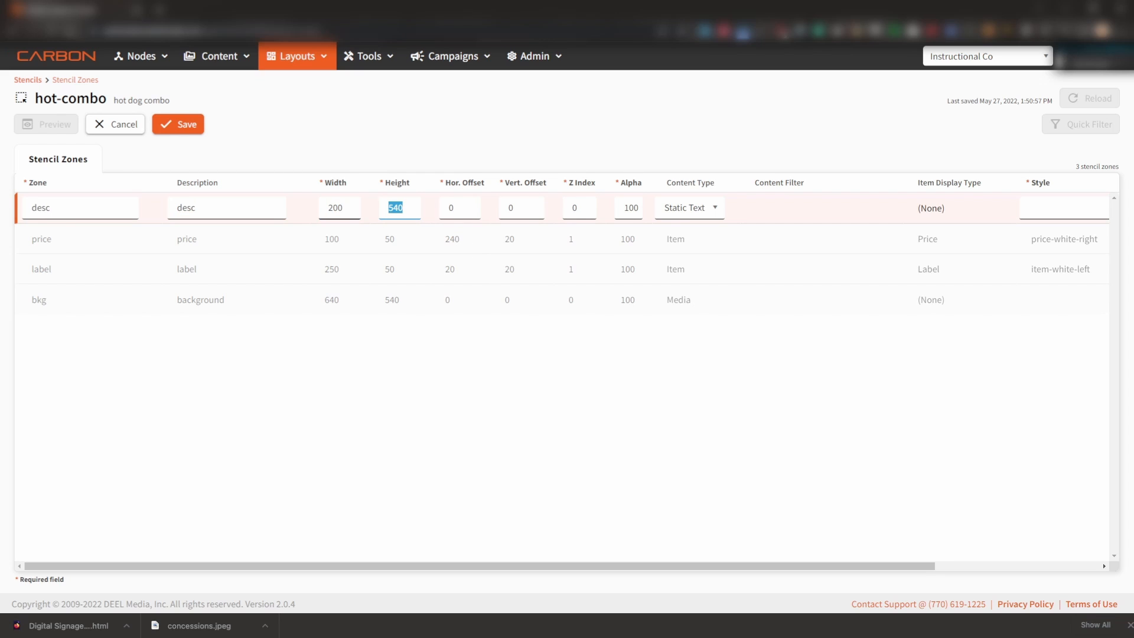
{"action": "type", "text": "50"}
{"action": "key", "text": "Tab"}
{"action": "type", "text": "20"}
{"action": "key", "text": "Tab"}
{"action": "type", "text": "55"}
{"action": "key", "text": "Tab"}
{"action": "type", "text": "1"}
- Set the desc zone's content type to Item and its style to desc-white-left
{"action": "left_click", "coordinate": [715, 211]}
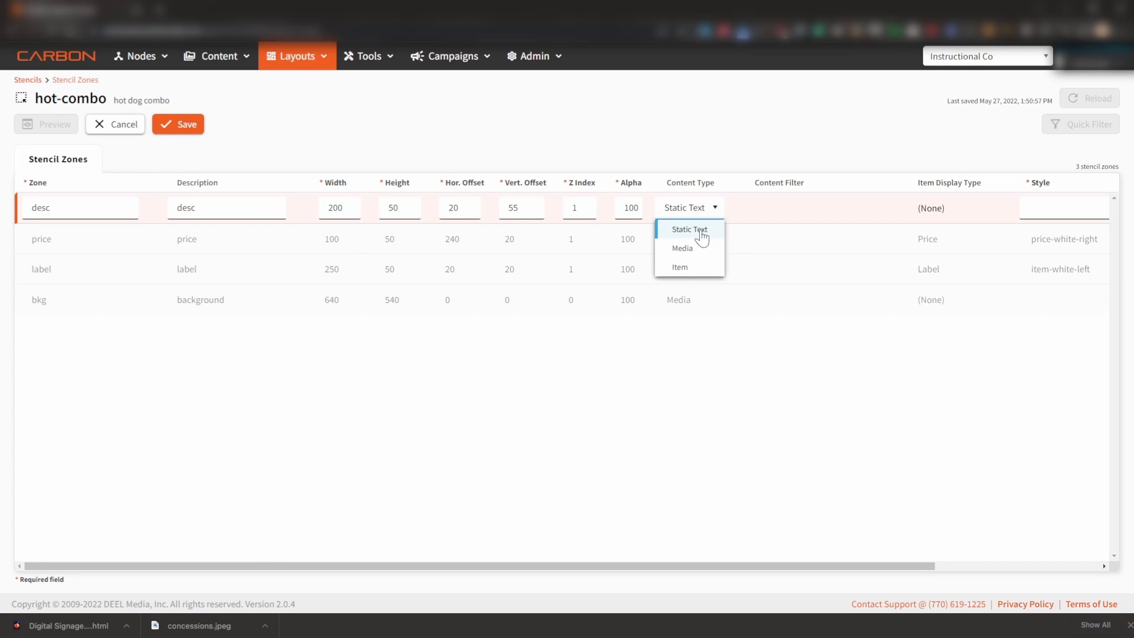
{"action": "left_click", "coordinate": [680, 267]}
{"action": "left_click_drag", "start_coordinate": [452, 566], "coordinate": [615, 544]}
{"action": "left_click", "coordinate": [880, 207]}
{"action": "type", "text": "desc-white-left"}
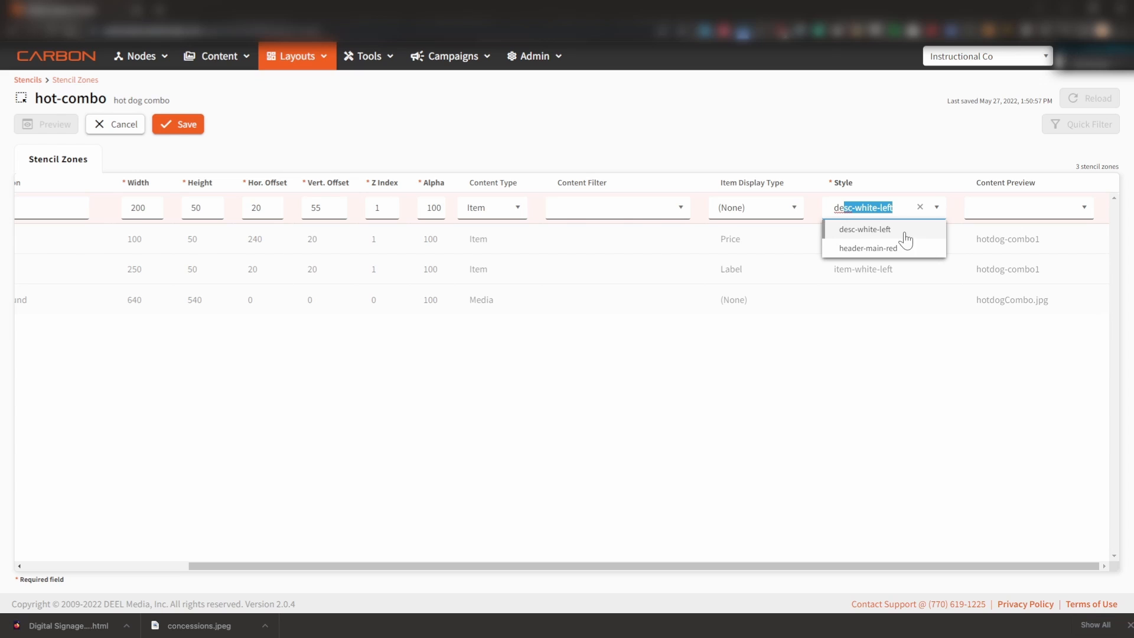
{"action": "left_click", "coordinate": [904, 236]}
- Set the desc zone's content preview to hotdog-combo1 and save the zone
{"action": "left_click", "coordinate": [1004, 209]}
{"action": "type", "text": "hotdog-combo1"}
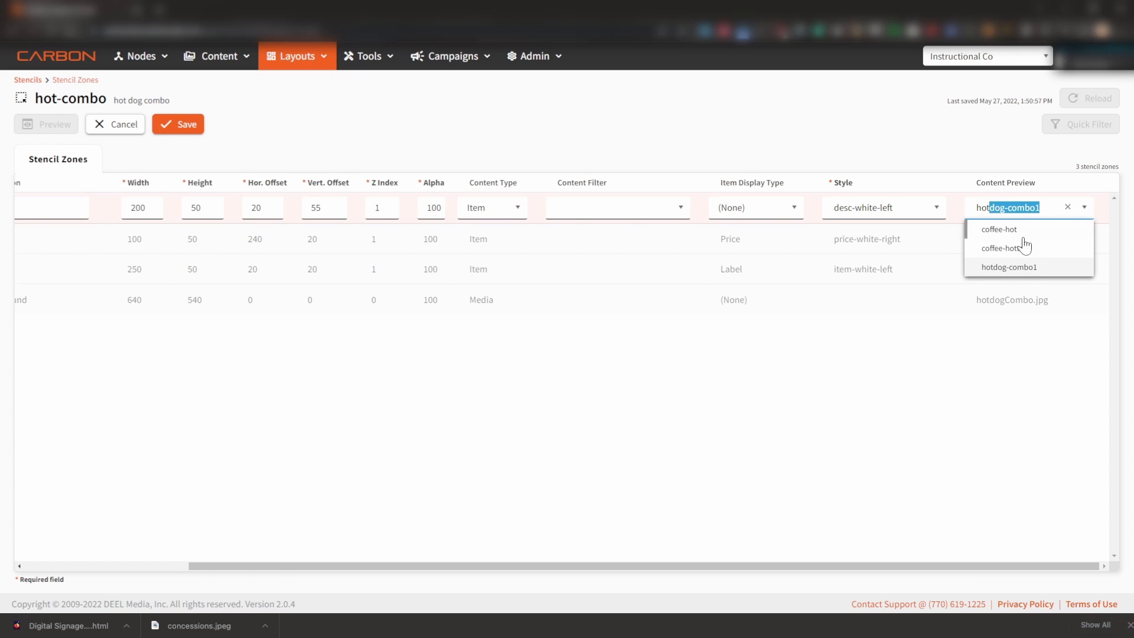
{"action": "left_click", "coordinate": [1025, 266]}
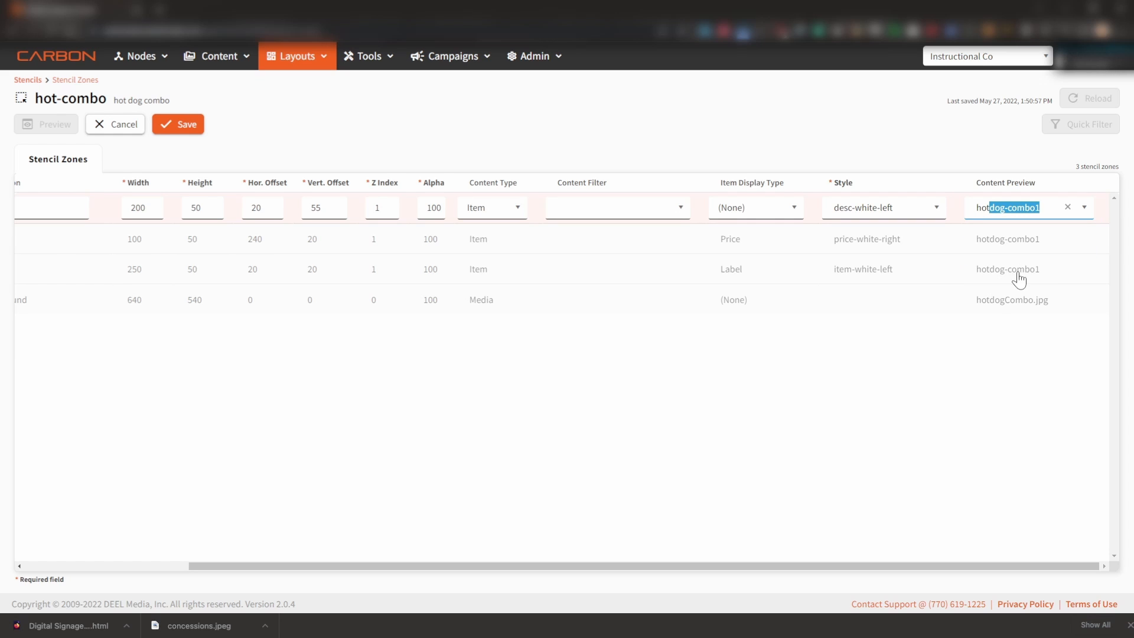
{"action": "left_click_drag", "start_coordinate": [875, 566], "coordinate": [655, 558]}
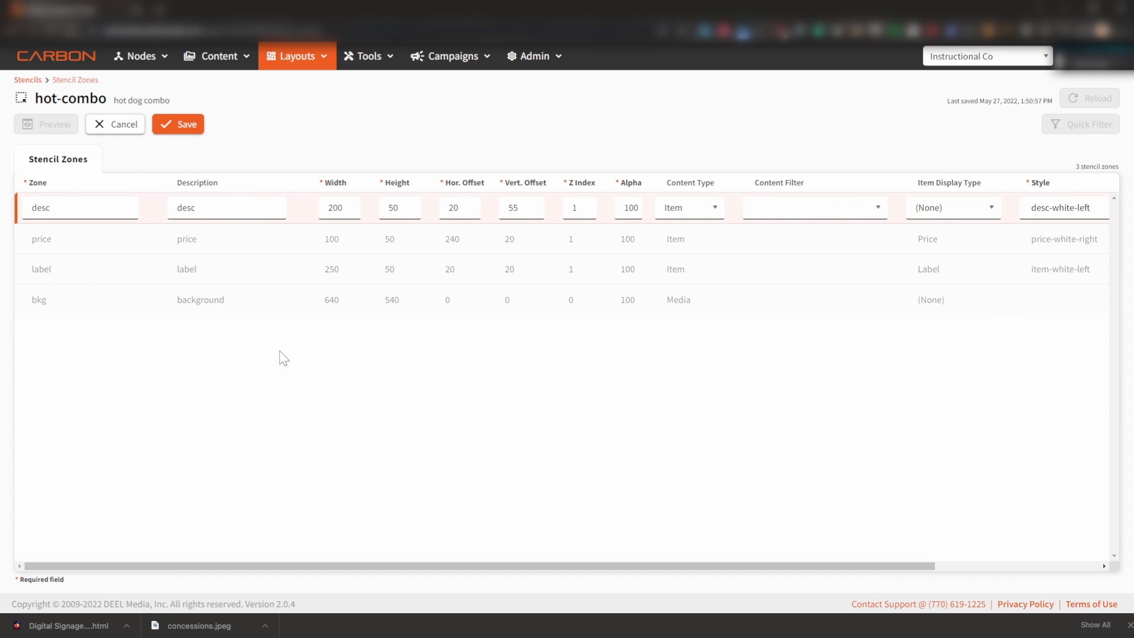
{"action": "left_click", "coordinate": [180, 122]}
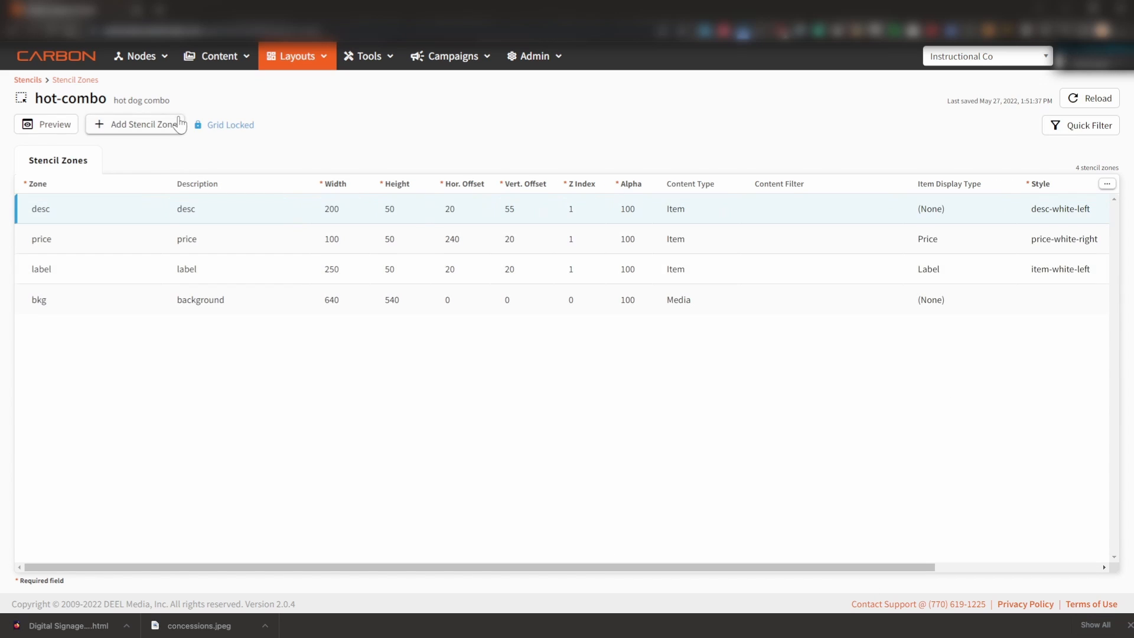
- With the stencil preview open, set the desc zone's item display type to Text 1 and reset the preview
{"action": "left_click", "coordinate": [49, 123]}
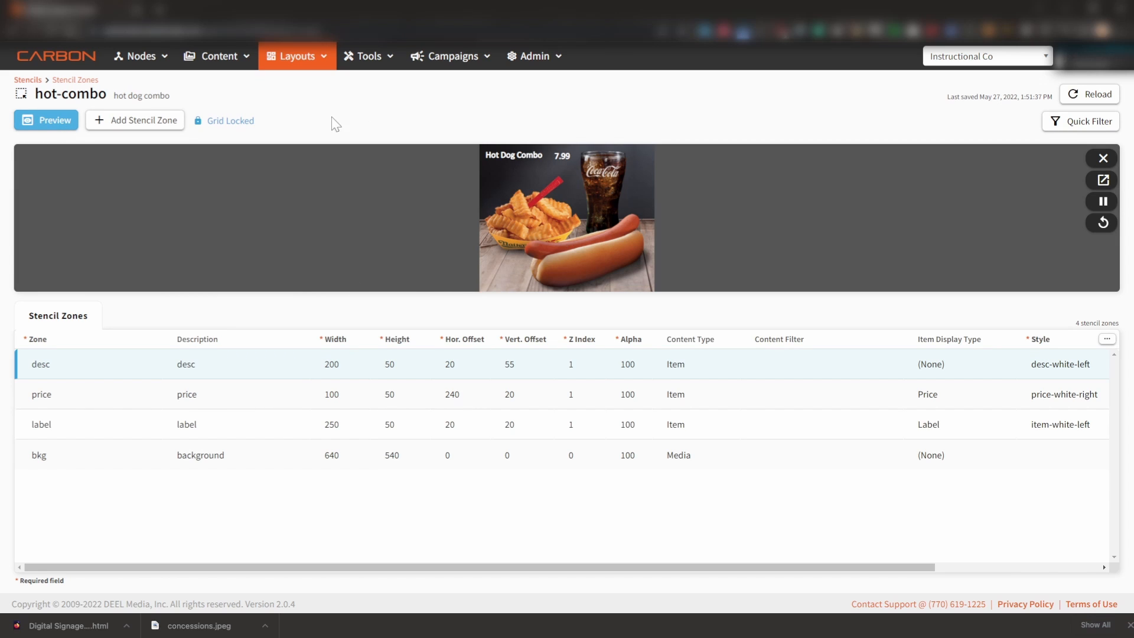
{"action": "left_click", "coordinate": [243, 121]}
{"action": "left_click", "coordinate": [981, 366]}
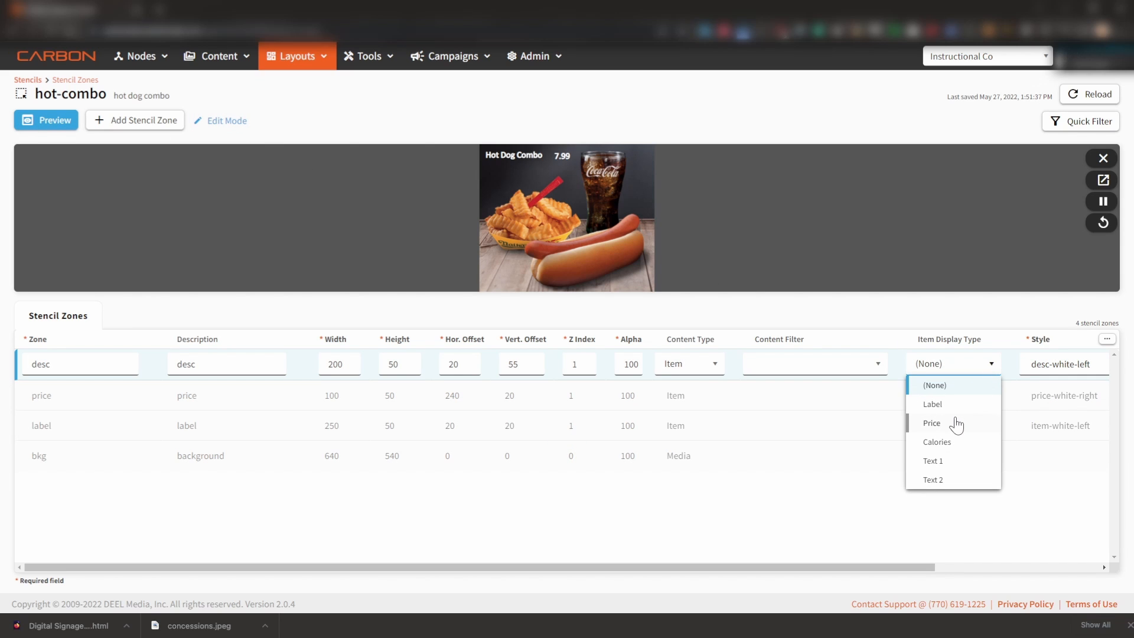
{"action": "left_click", "coordinate": [953, 462]}
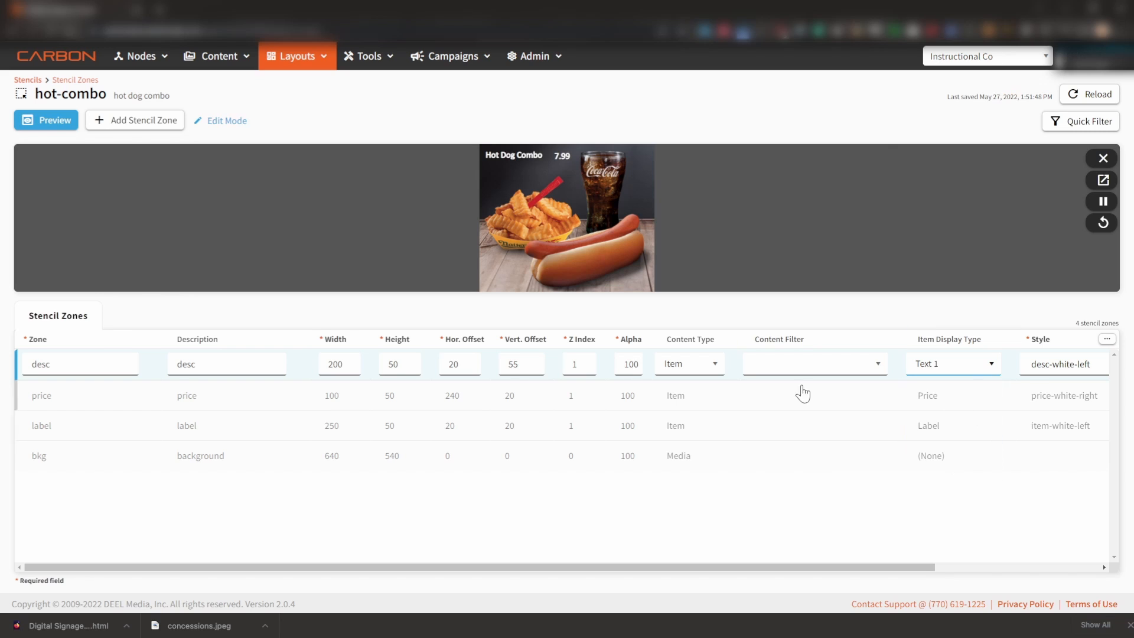
{"action": "left_click", "coordinate": [227, 123]}
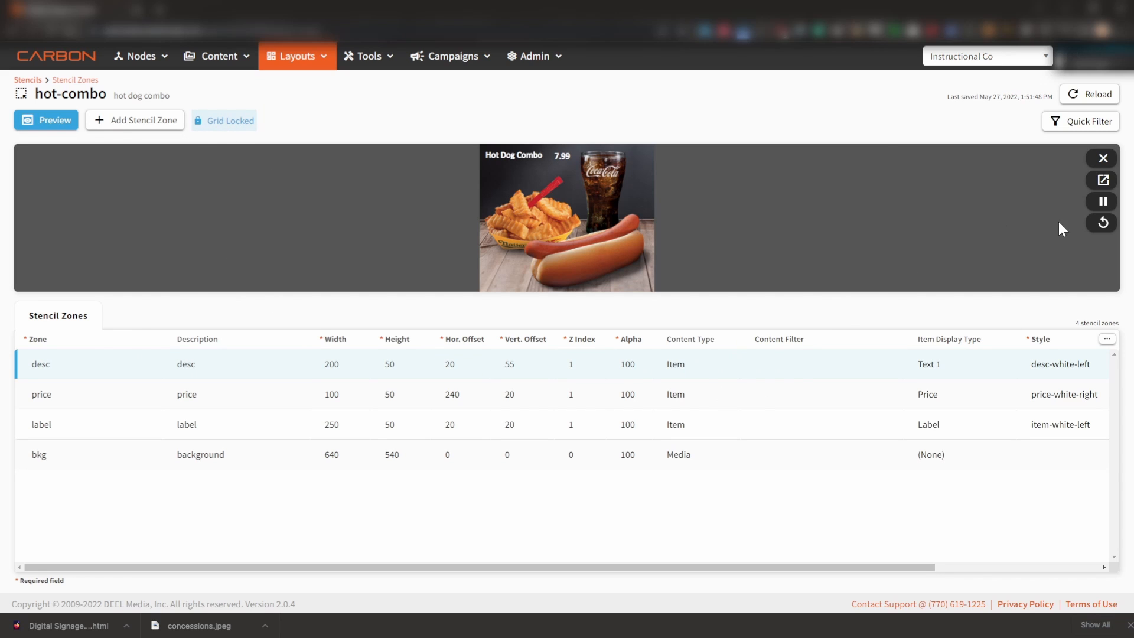
{"action": "left_click", "coordinate": [1101, 222]}
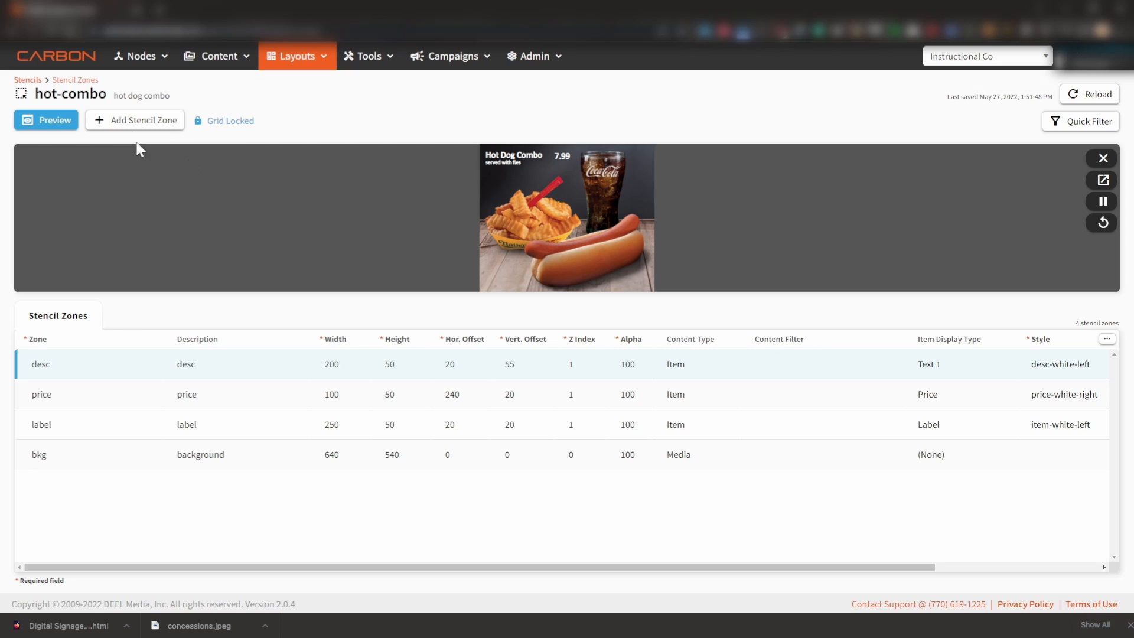
- Add a new stencil zone with logo as both its name and description
{"action": "left_click", "coordinate": [130, 121]}
{"action": "type", "text": "logo"}
{"action": "key", "text": "Tab"}
{"action": "type", "text": "logo"}
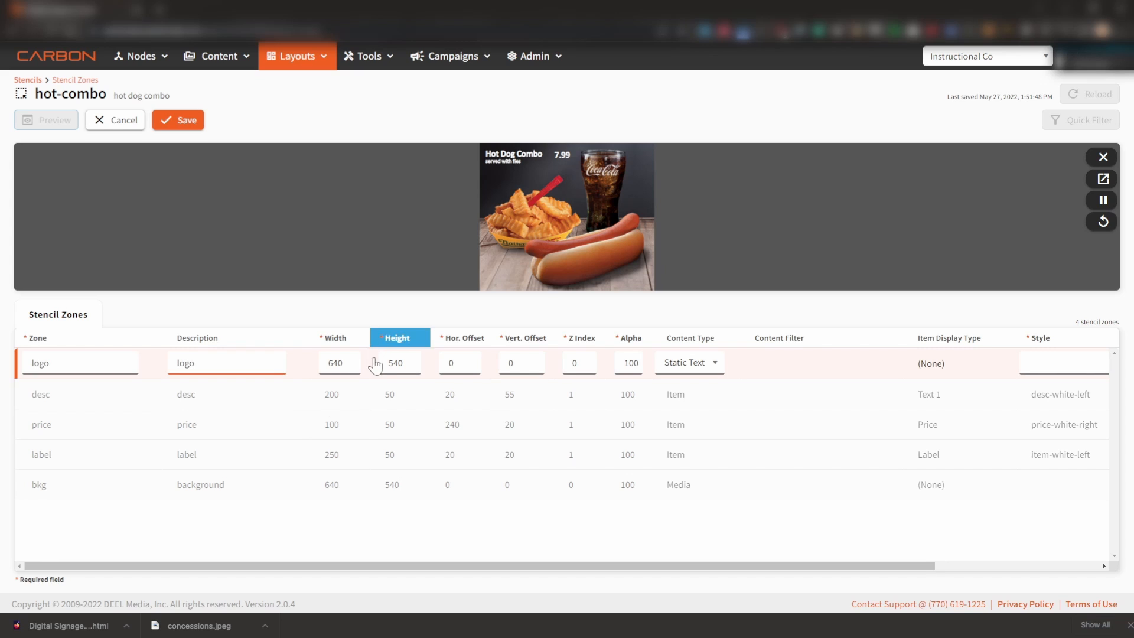
- Size the logo zone 150 wide by 50 high, with horizontal offset 20, vertical offset 100 and Z index 1
{"action": "double_click", "coordinate": [342, 363]}
{"action": "type", "text": "150"}
{"action": "key", "text": "Tab"}
{"action": "type", "text": "50"}
{"action": "key", "text": "Tab"}
{"action": "type", "text": "20"}
{"action": "key", "text": "Tab"}
{"action": "type", "text": "100"}
{"action": "key", "text": "Tab"}
{"action": "type", "text": "1"}
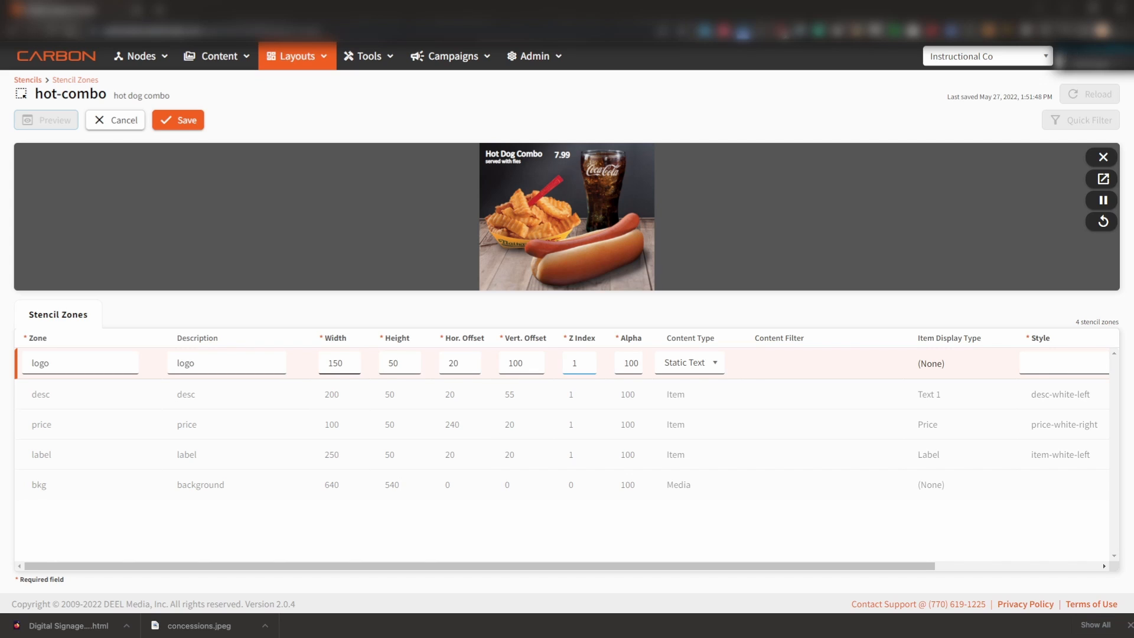
- Save the logo zone with content type Media and content preview nathans.png, and reset the stencil preview
{"action": "left_click", "coordinate": [714, 363]}
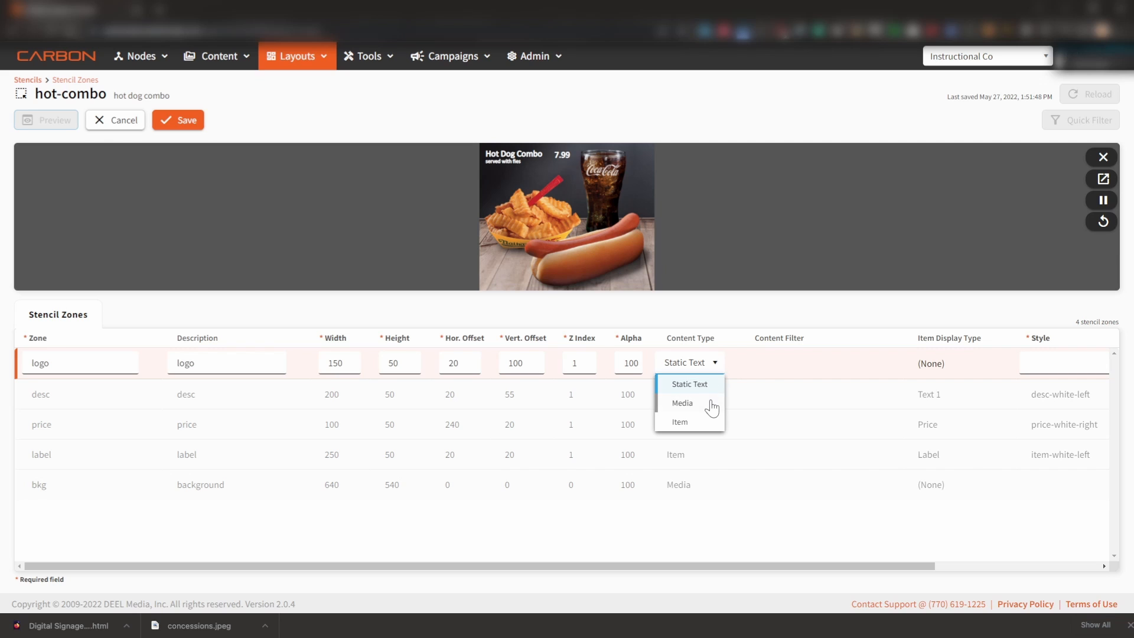
{"action": "left_click", "coordinate": [711, 405]}
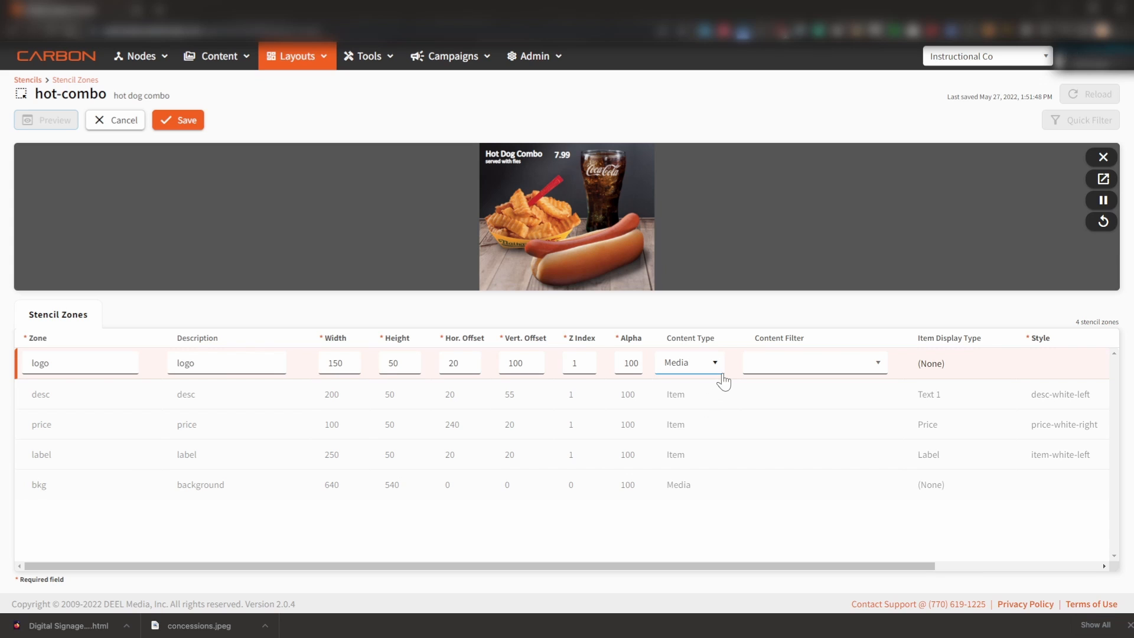
{"action": "left_click_drag", "start_coordinate": [638, 565], "coordinate": [799, 547]}
{"action": "left_click", "coordinate": [1016, 362]}
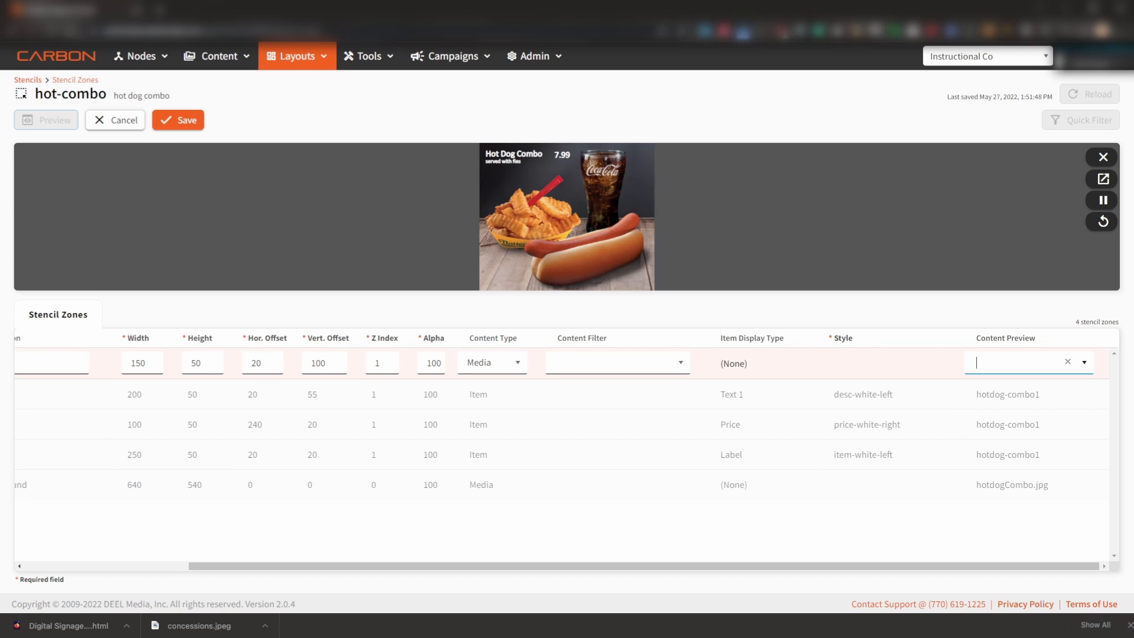
{"action": "type", "text": "nathans.png"}
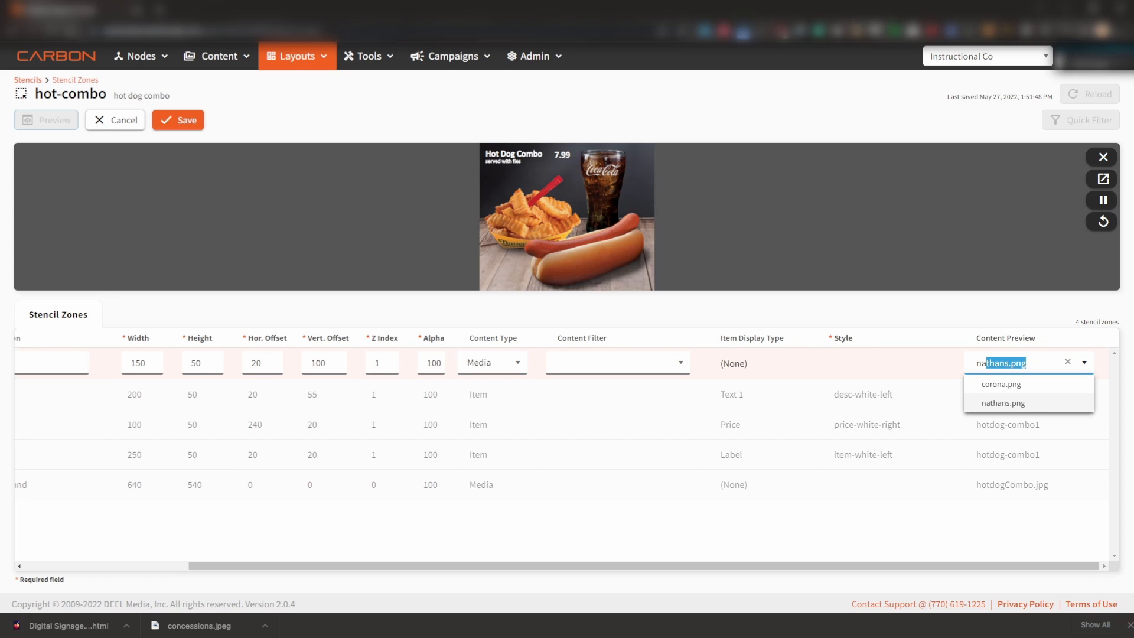
{"action": "left_click", "coordinate": [1015, 403]}
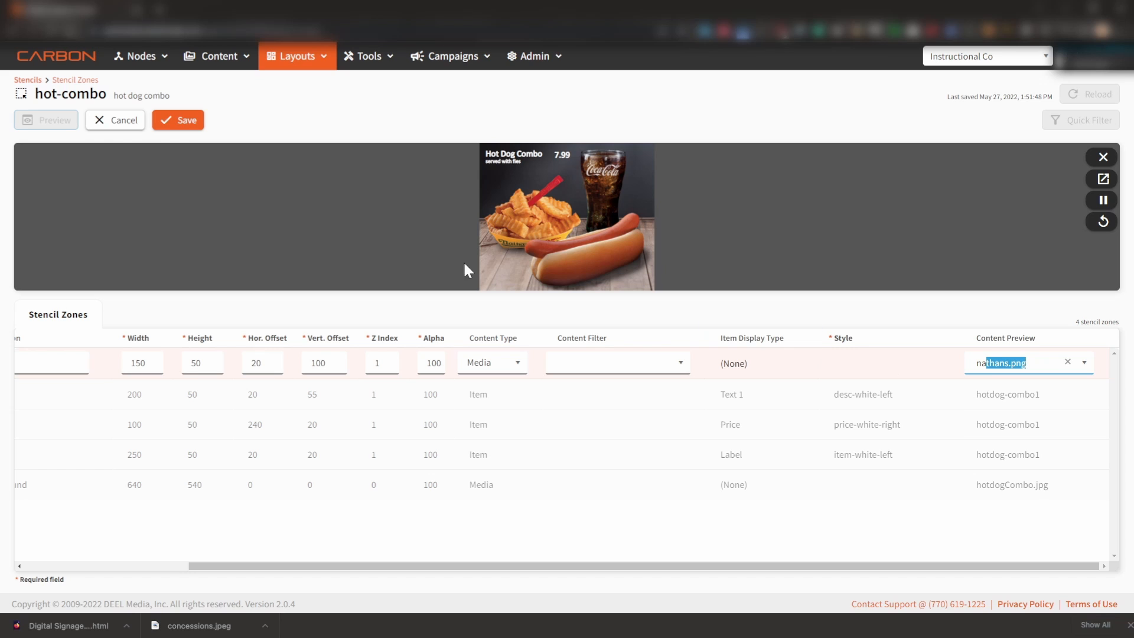
{"action": "left_click", "coordinate": [187, 121]}
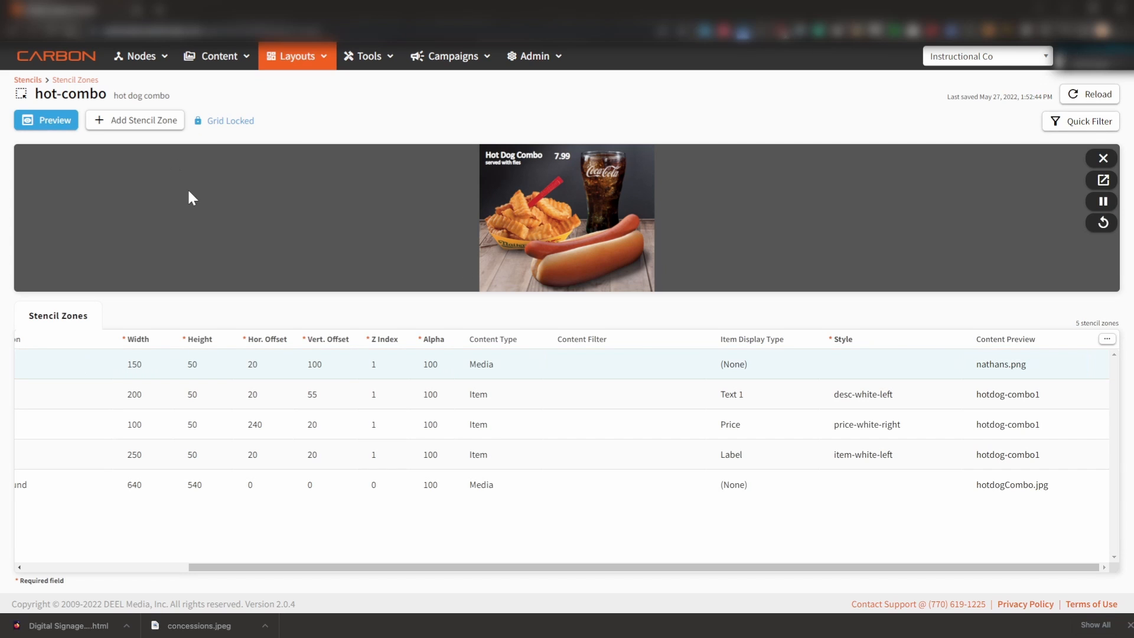
{"action": "left_click", "coordinate": [1102, 223]}
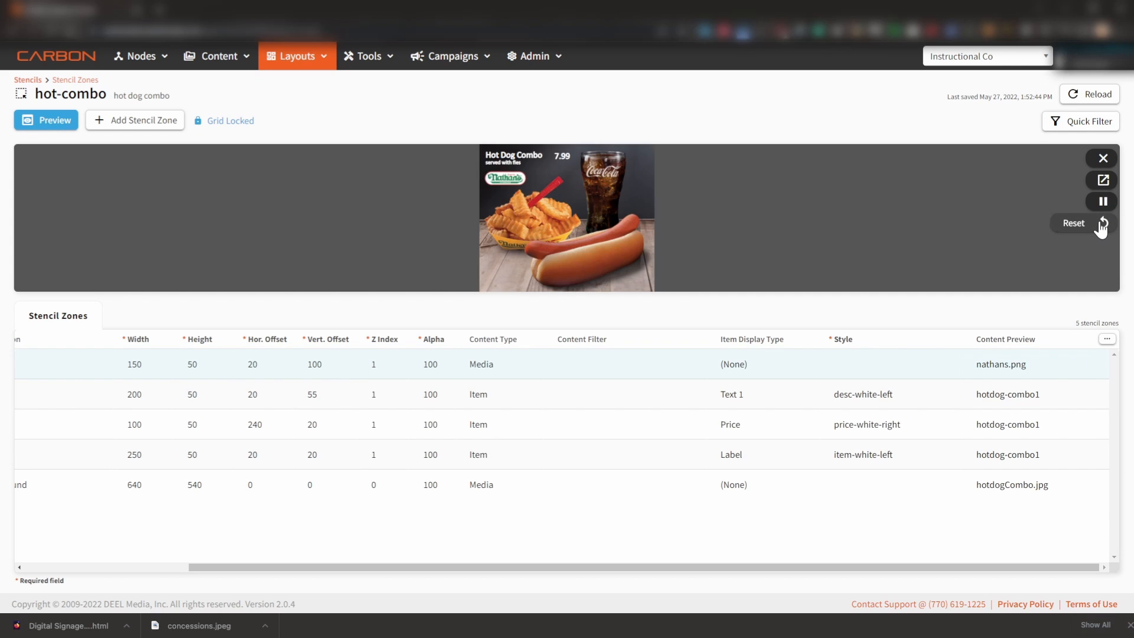